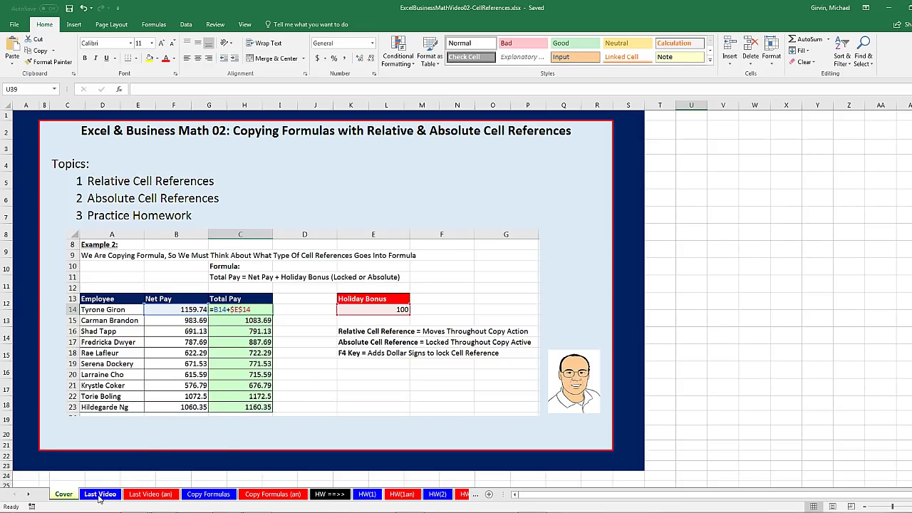
Step: On the Last Video sheet, enter =B2*C2 in D2 as the first Total Sales formula
{"action": "left_click", "coordinate": [100, 495]}
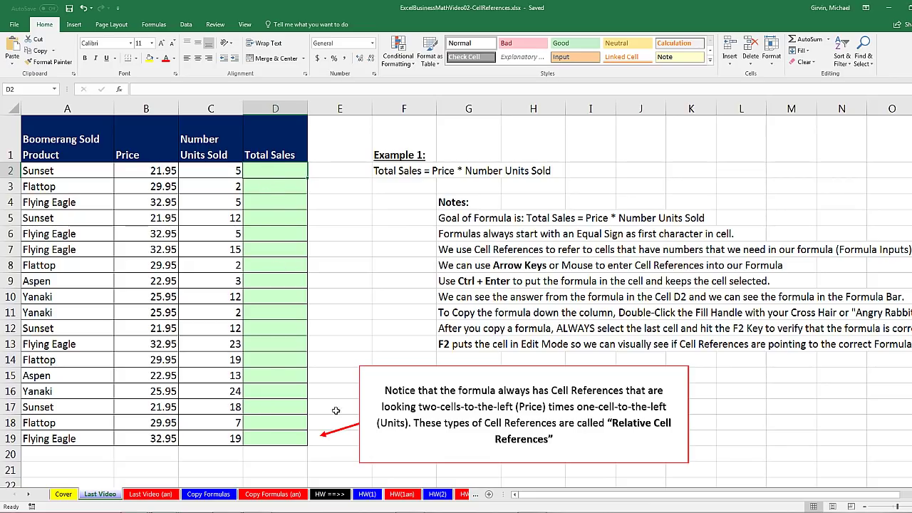
{"action": "type", "text": "="}
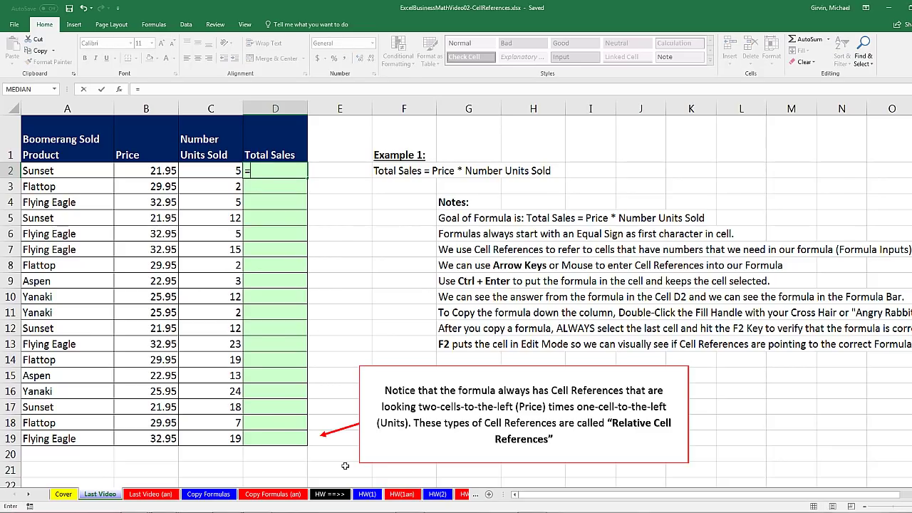
{"action": "key", "text": "Left"}
{"action": "key", "text": "Left"}
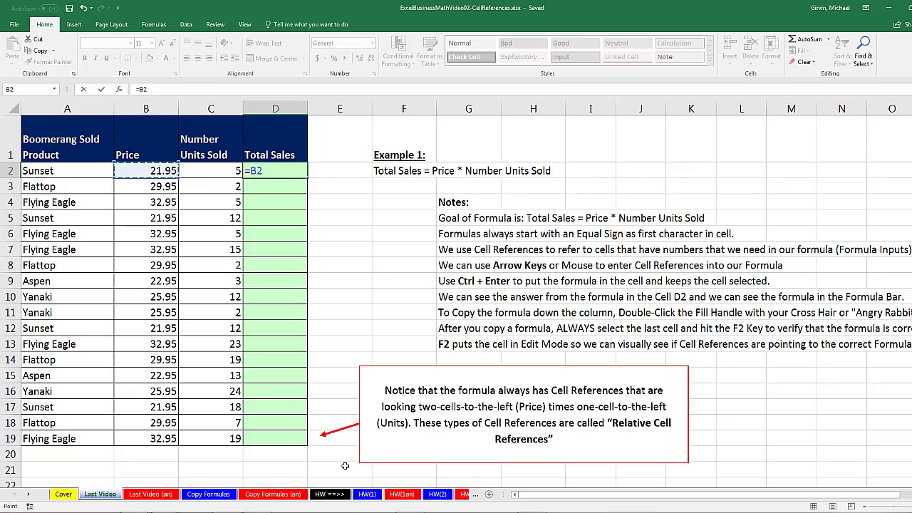
{"action": "type", "text": "*"}
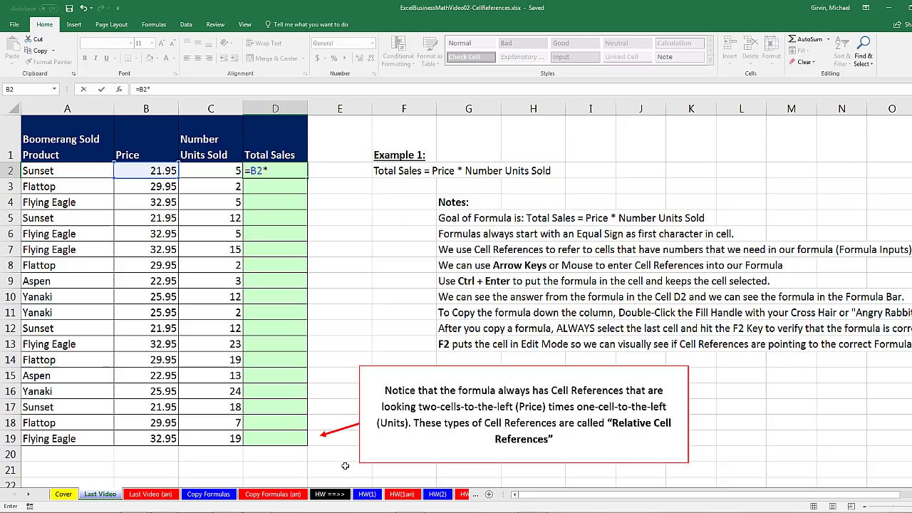
{"action": "key", "text": "Left"}
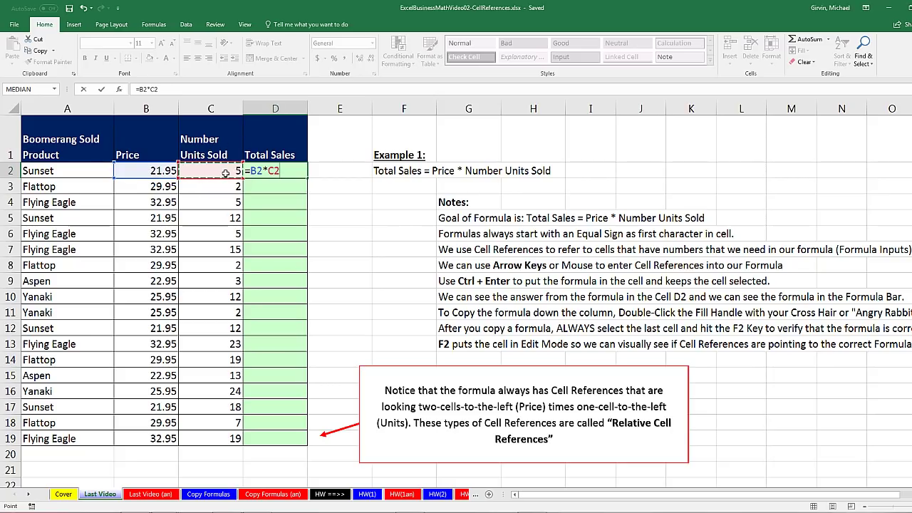
{"action": "key", "text": "ctrl+Return"}
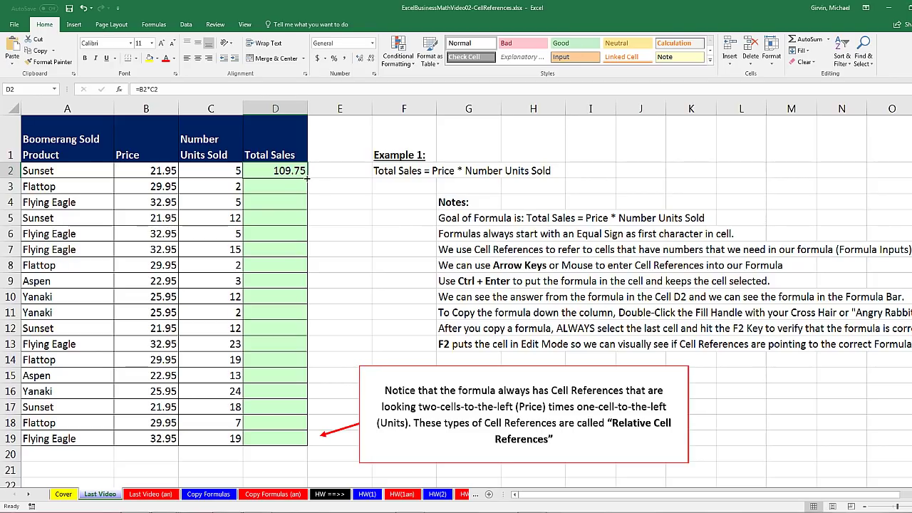
Step: Copy the formula down to D19 and verify D19 reads =B19*C19
{"action": "double_click", "coordinate": [308, 179]}
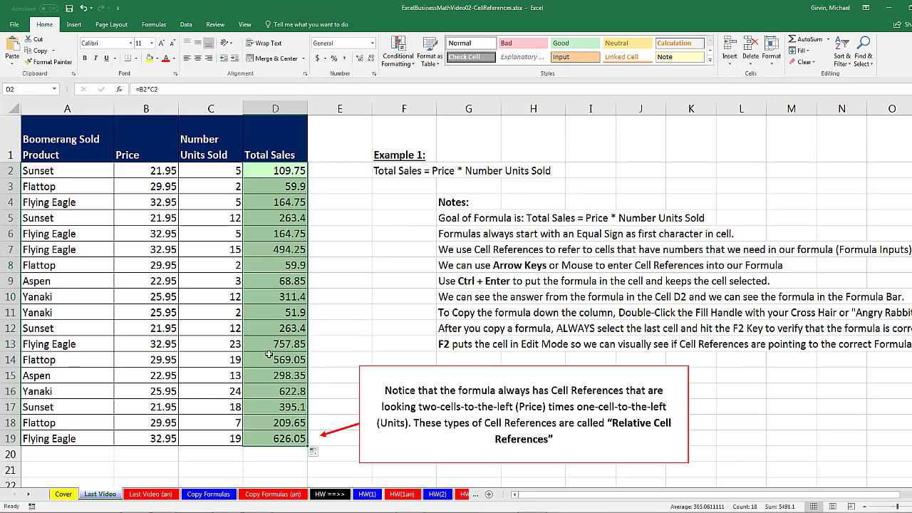
{"action": "left_click", "coordinate": [273, 439]}
{"action": "key", "text": "F2"}
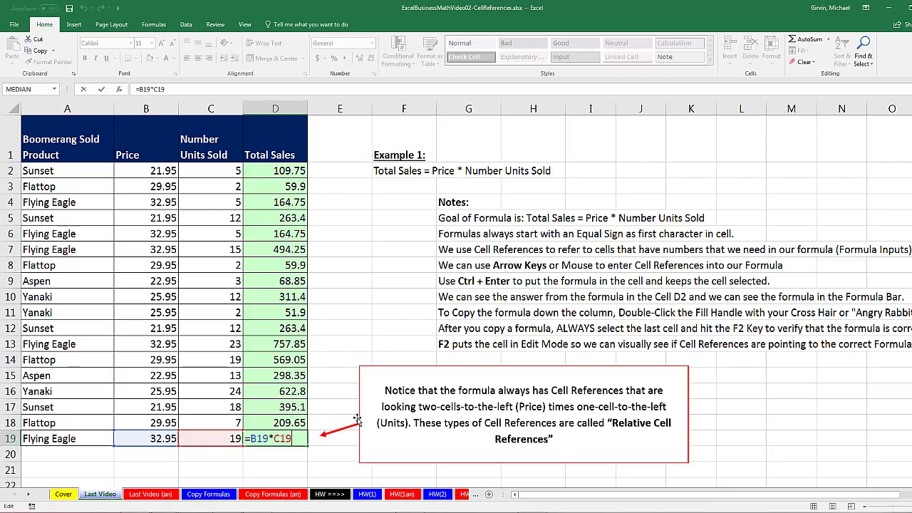
Step: Enter =B27-B28 in B29 for January's Net Income
{"action": "key", "text": "Return"}
{"action": "scroll", "coordinate": [354, 397], "scroll_direction": "down", "scroll_amount": 5}
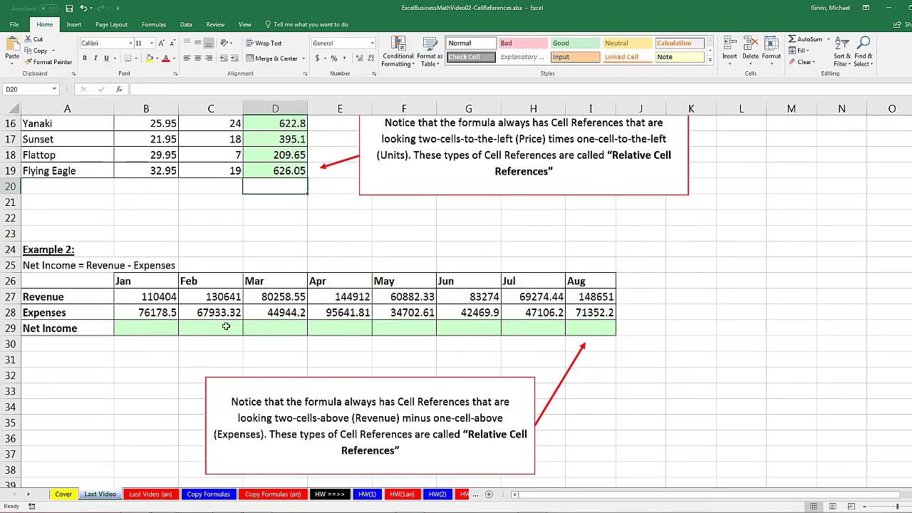
{"action": "left_click", "coordinate": [140, 328]}
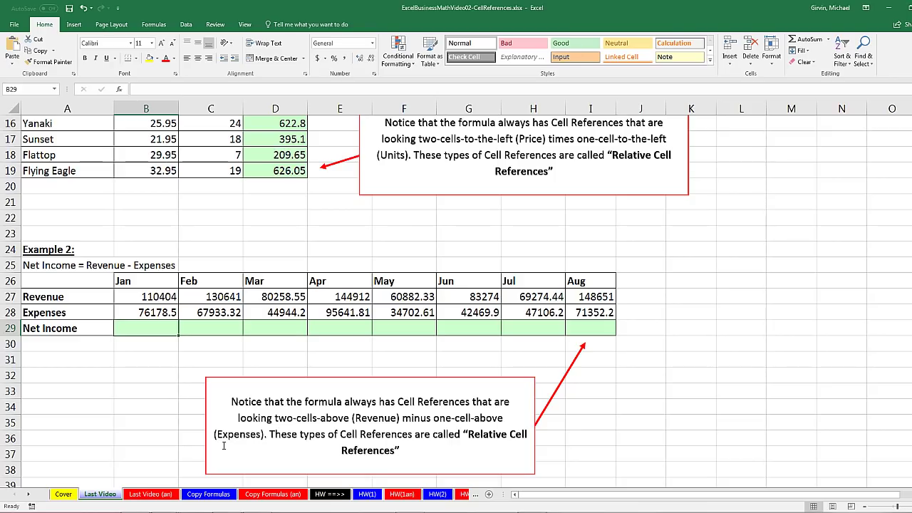
{"action": "type", "text": "="}
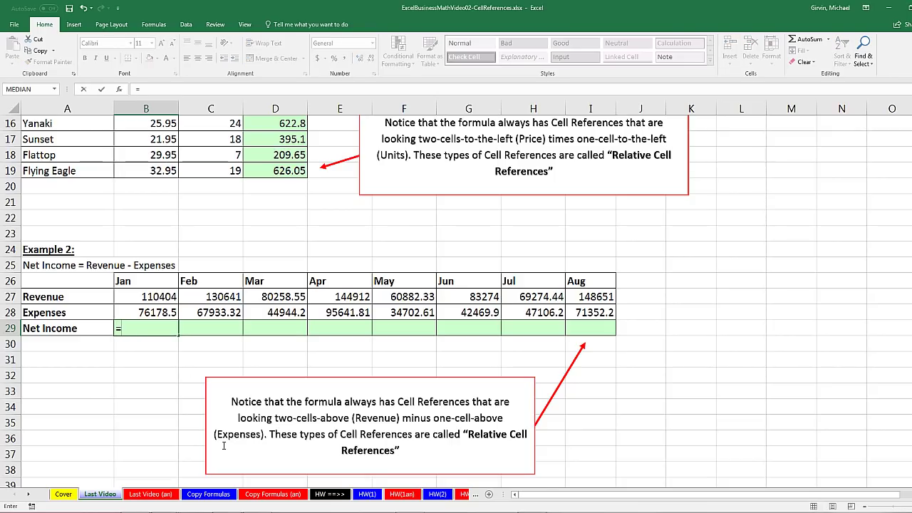
{"action": "key", "text": "Up"}
{"action": "key", "text": "Up"}
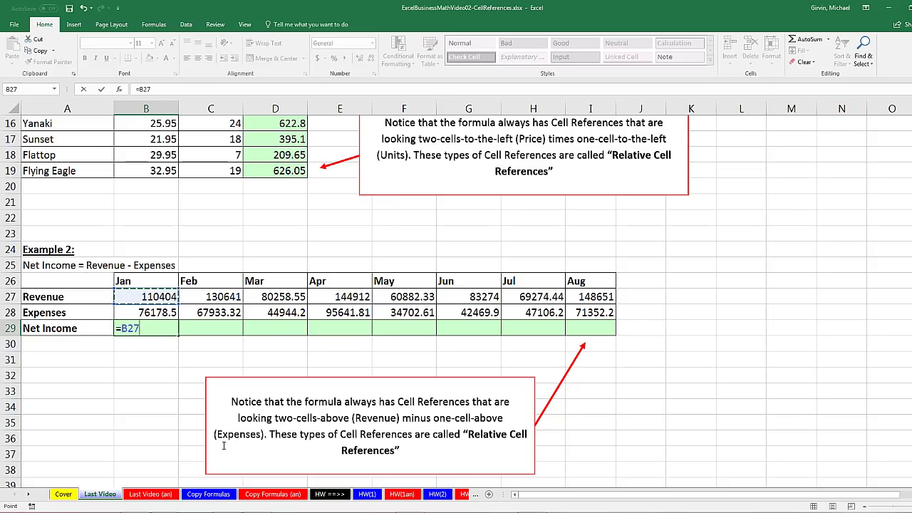
{"action": "type", "text": "-"}
{"action": "key", "text": "Up"}
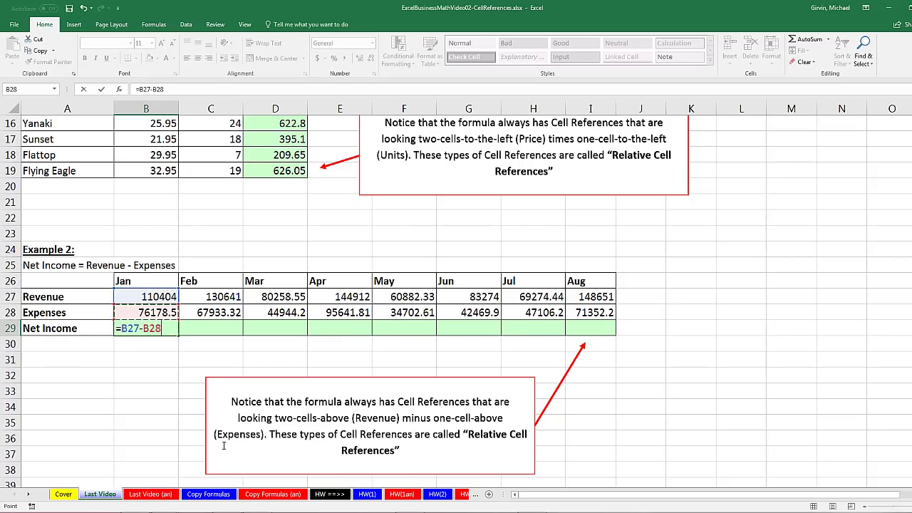
{"action": "key", "text": "ctrl+Return"}
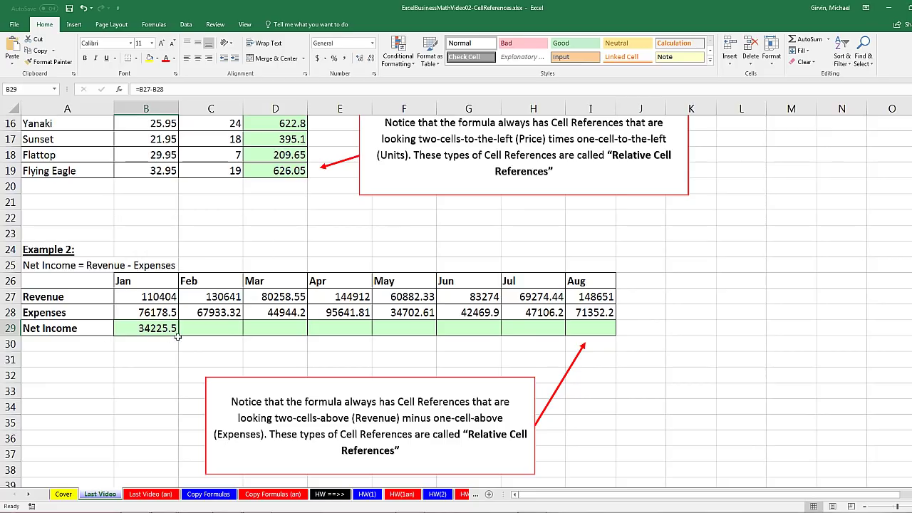
Step: Copy the Net Income formula across to I29 and verify Aug's =I27-I28 gives 77298.8
{"action": "left_click_drag", "start_coordinate": [177, 336], "coordinate": [611, 332]}
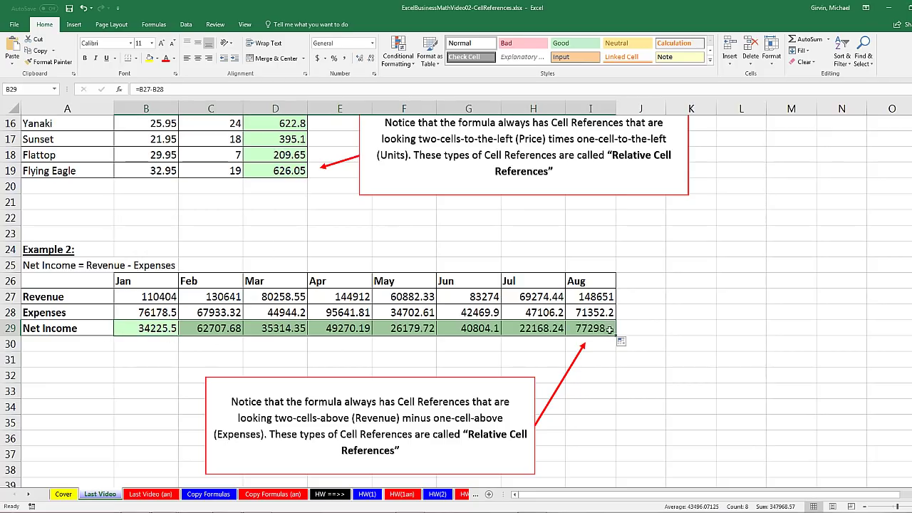
{"action": "left_click", "coordinate": [606, 329]}
{"action": "key", "text": "F2"}
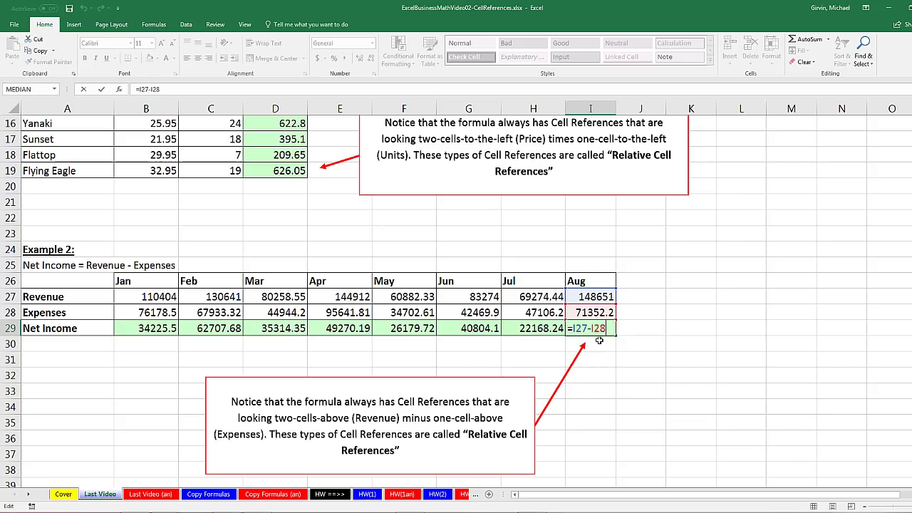
{"action": "key", "text": "ctrl+Return"}
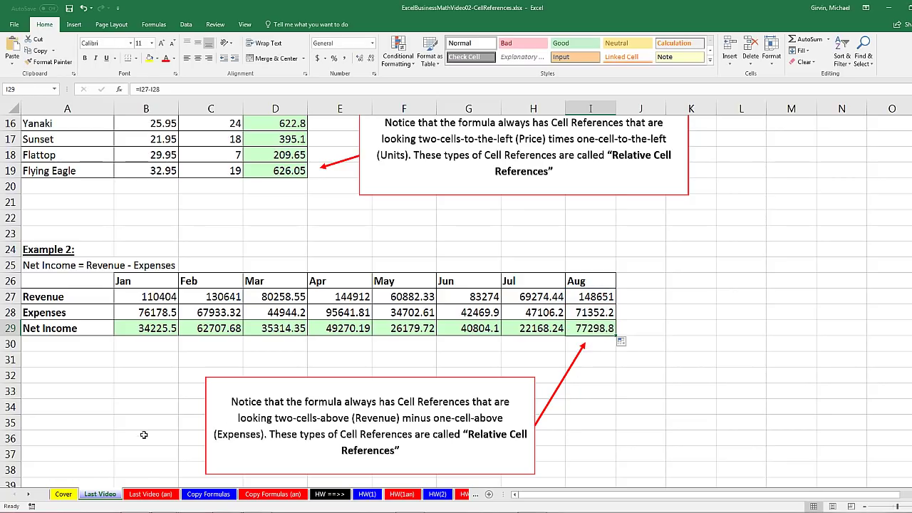
Step: On the Copy Formulas sheet, enter =B5+E5 in C5 for a Total Pay of 1259.74
{"action": "left_click", "coordinate": [209, 494]}
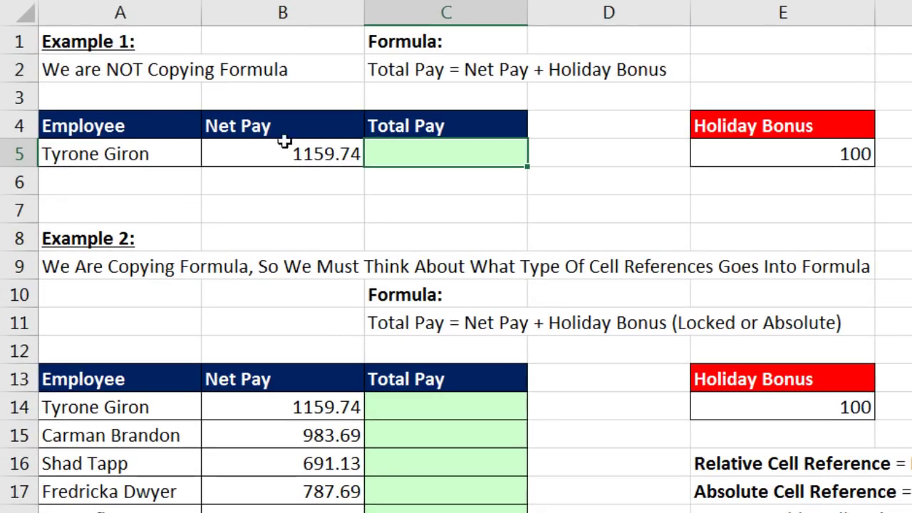
{"action": "left_click", "coordinate": [741, 159]}
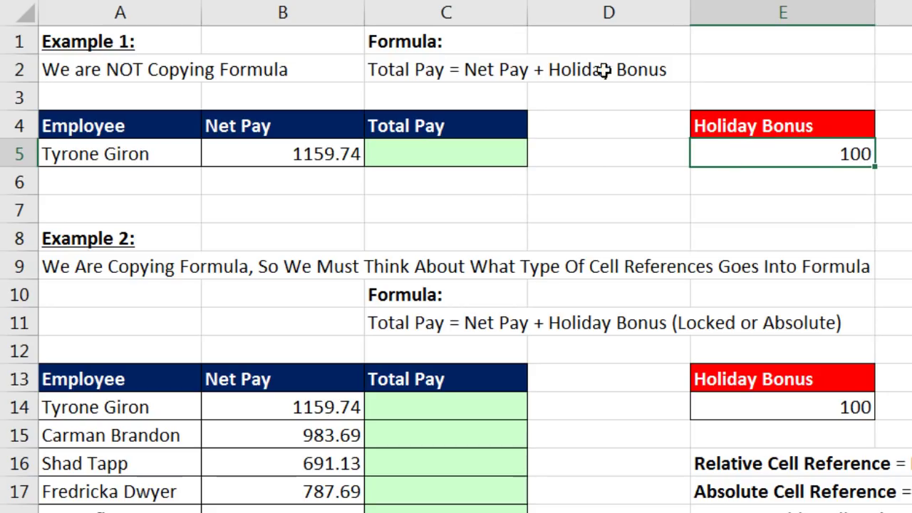
{"action": "left_click", "coordinate": [414, 147]}
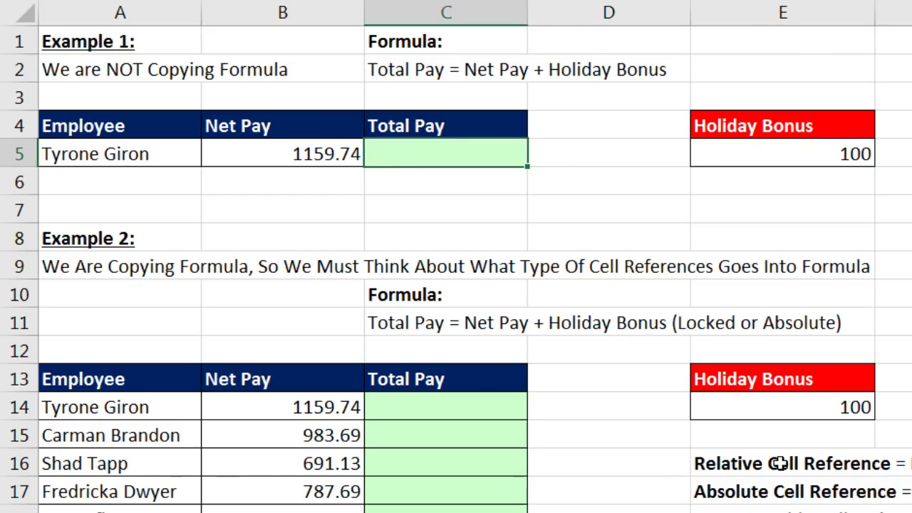
{"action": "type", "text": "="}
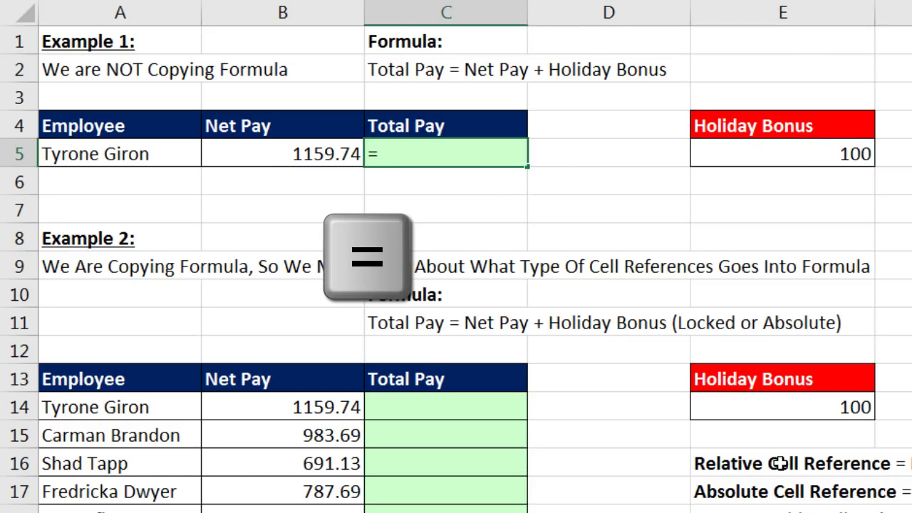
{"action": "key", "text": "Left"}
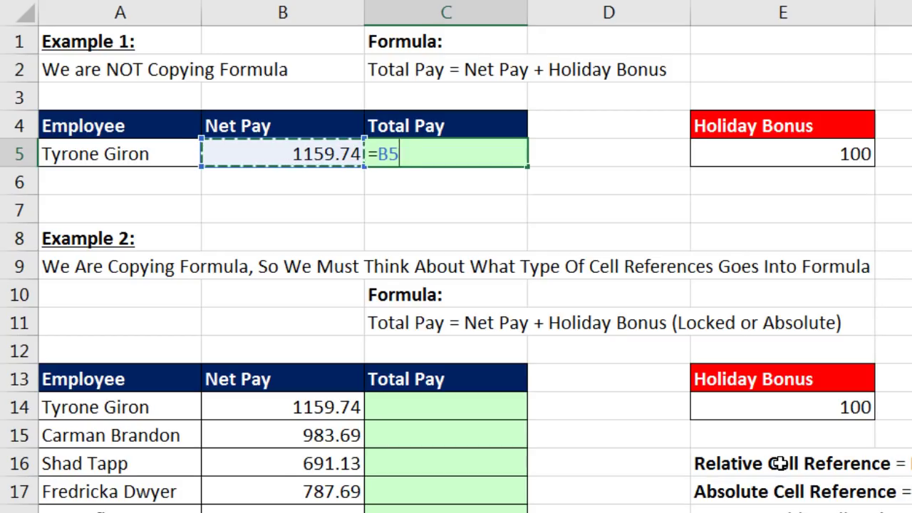
{"action": "type", "text": "+"}
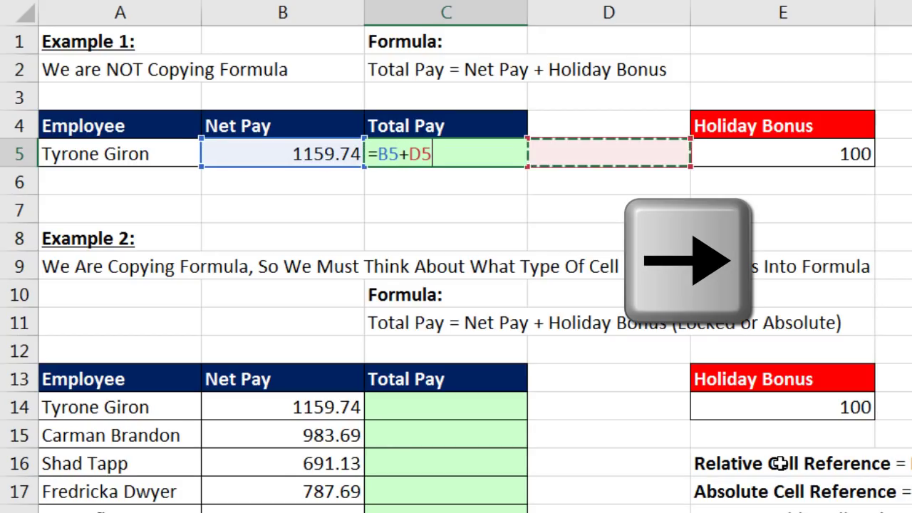
{"action": "key", "text": "Right"}
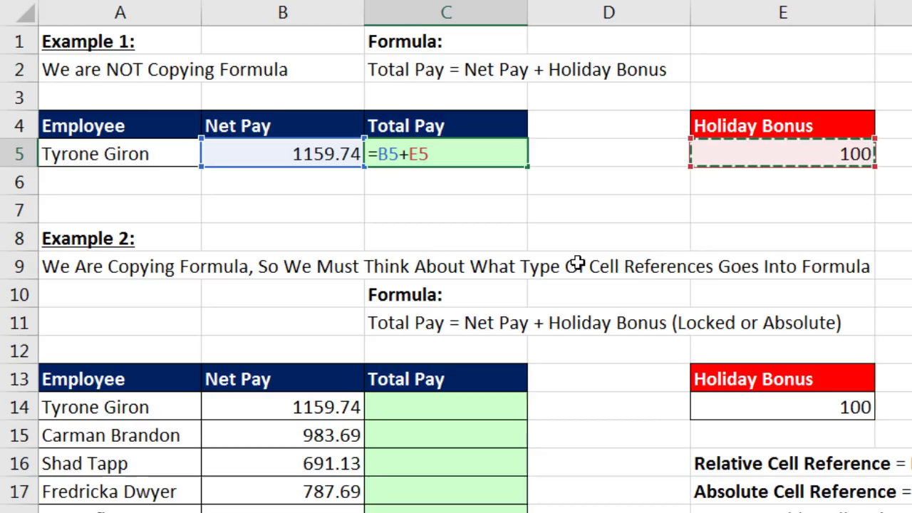
{"action": "key", "text": "Return"}
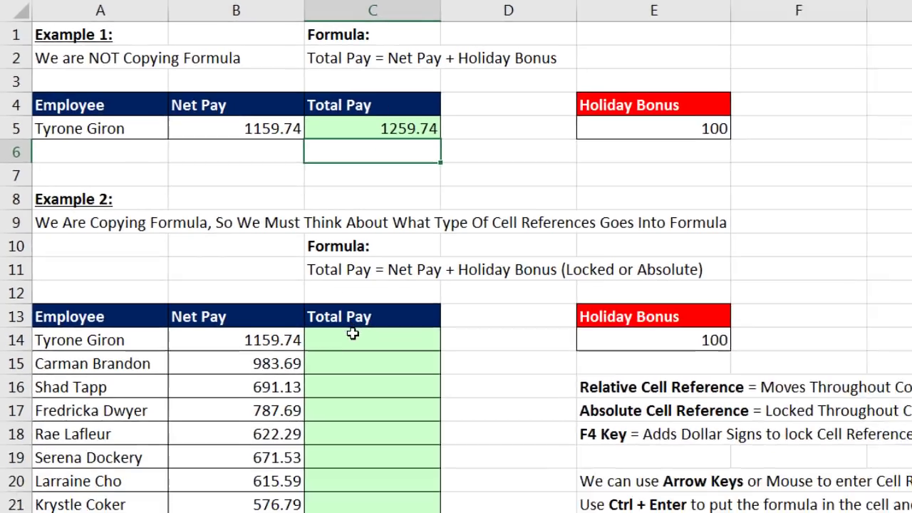
Step: Review the Total Pay cells C14 through C20 and the Holiday Bonus in E14
{"action": "left_click", "coordinate": [423, 407]}
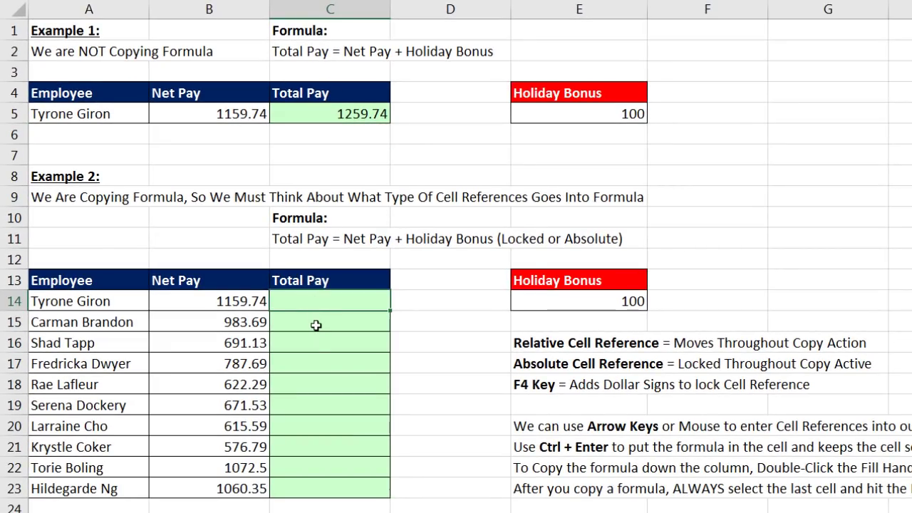
{"action": "left_click", "coordinate": [315, 322]}
{"action": "left_click", "coordinate": [305, 346]}
{"action": "left_click", "coordinate": [306, 367]}
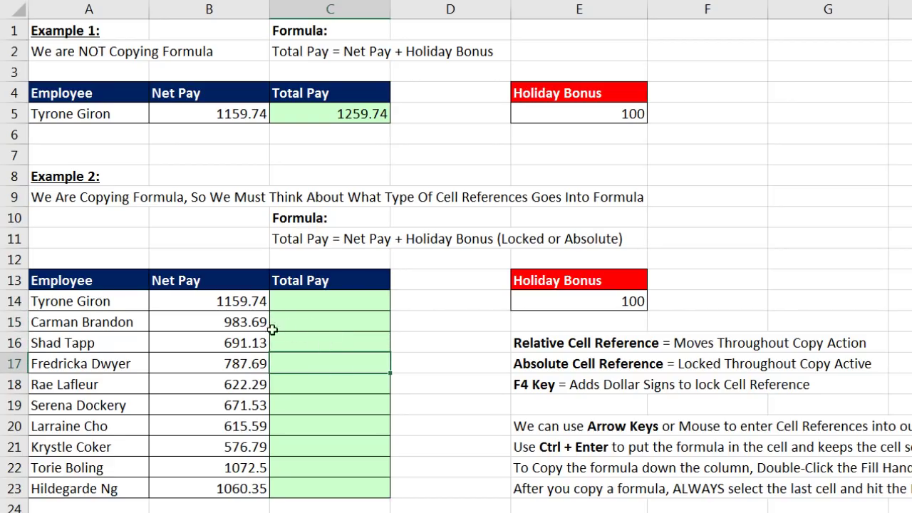
{"action": "left_click", "coordinate": [287, 385]}
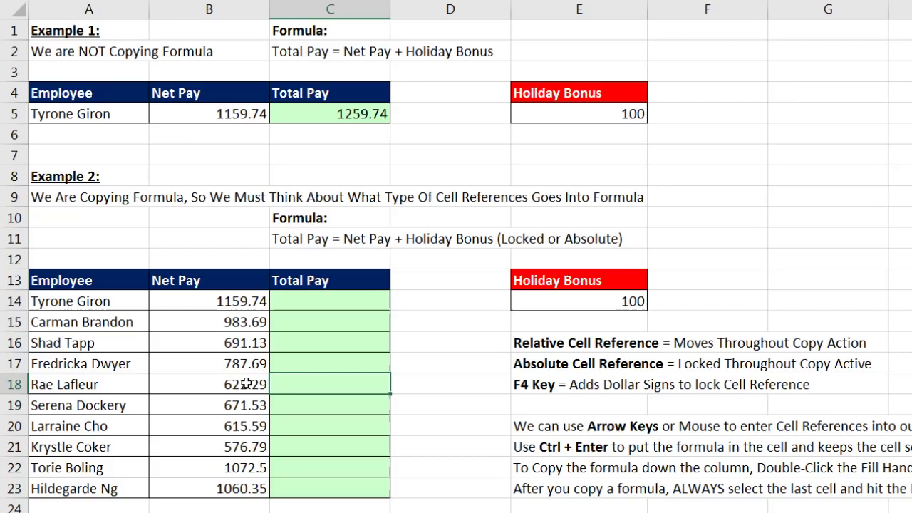
{"action": "left_click", "coordinate": [303, 404]}
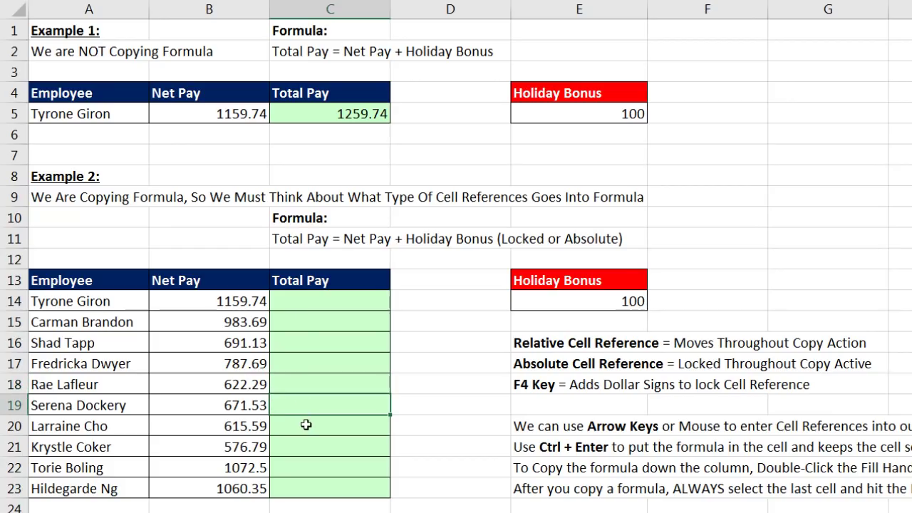
{"action": "left_click", "coordinate": [305, 428]}
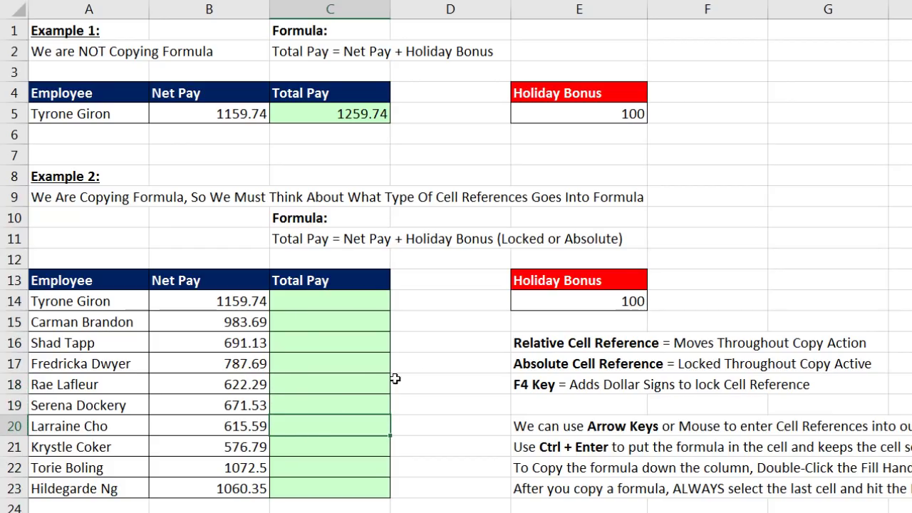
{"action": "left_click", "coordinate": [567, 304]}
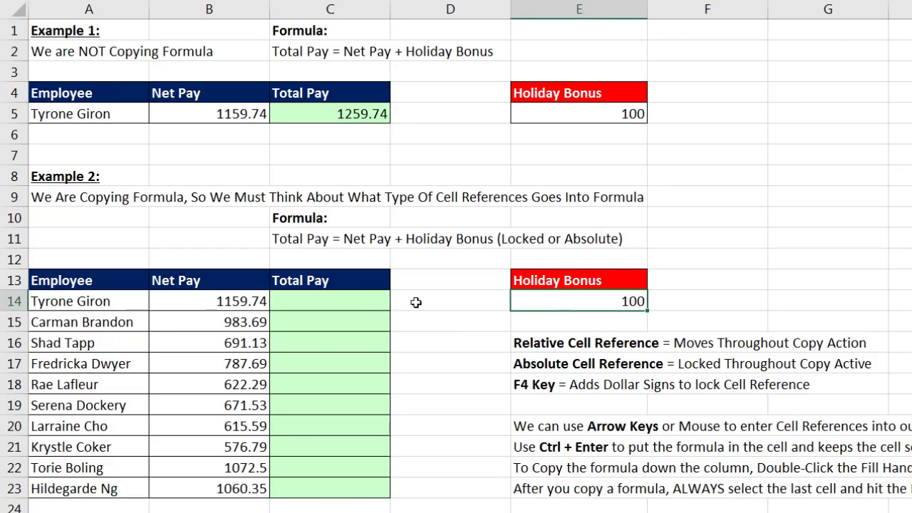
Step: Enter =B14+E14 in C14, giving a Total Pay of 1259.74
{"action": "left_click", "coordinate": [306, 301]}
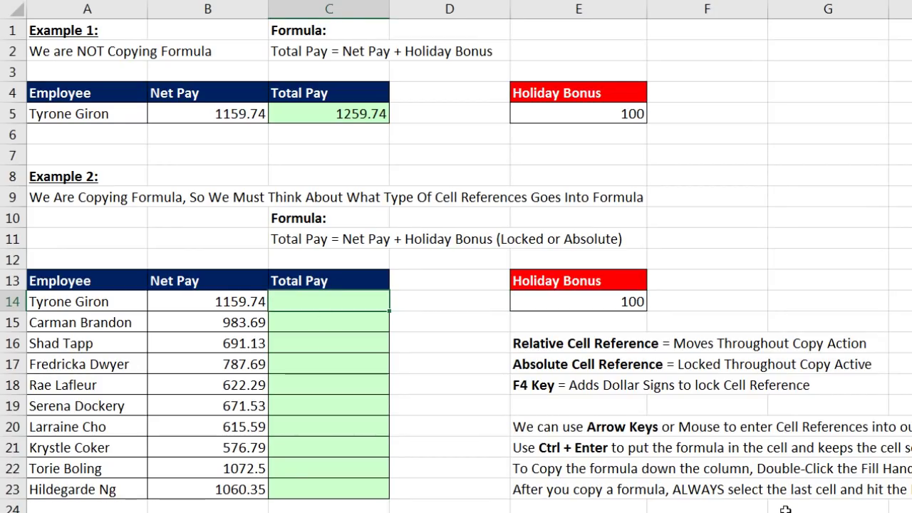
{"action": "type", "text": "="}
{"action": "key", "text": "Left"}
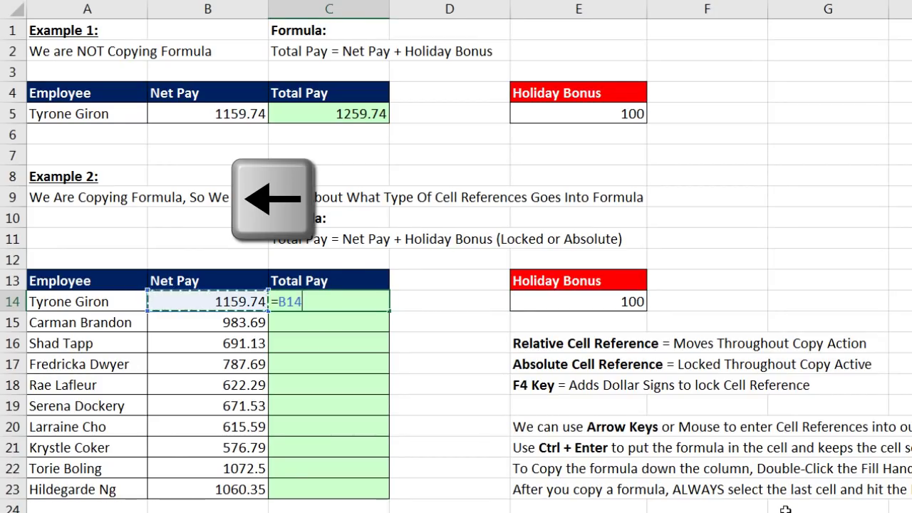
{"action": "type", "text": "+"}
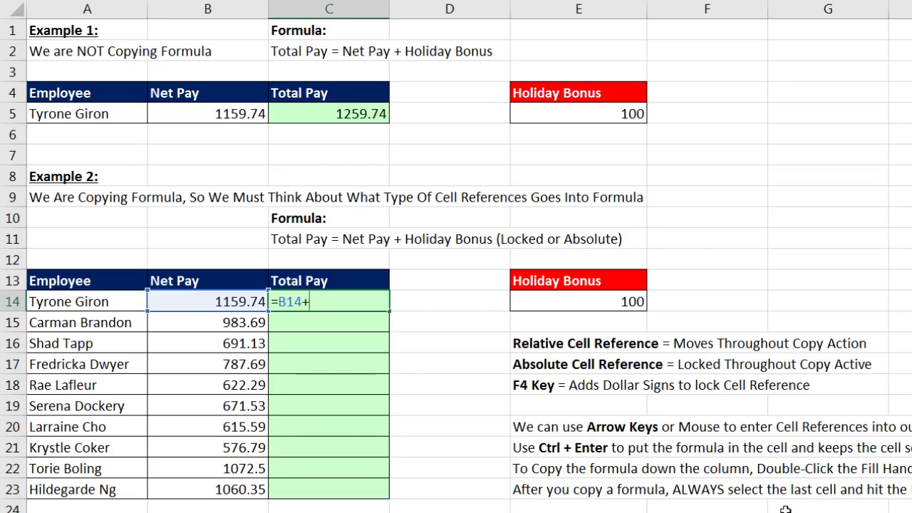
{"action": "key", "text": "Right"}
{"action": "key", "text": "Right"}
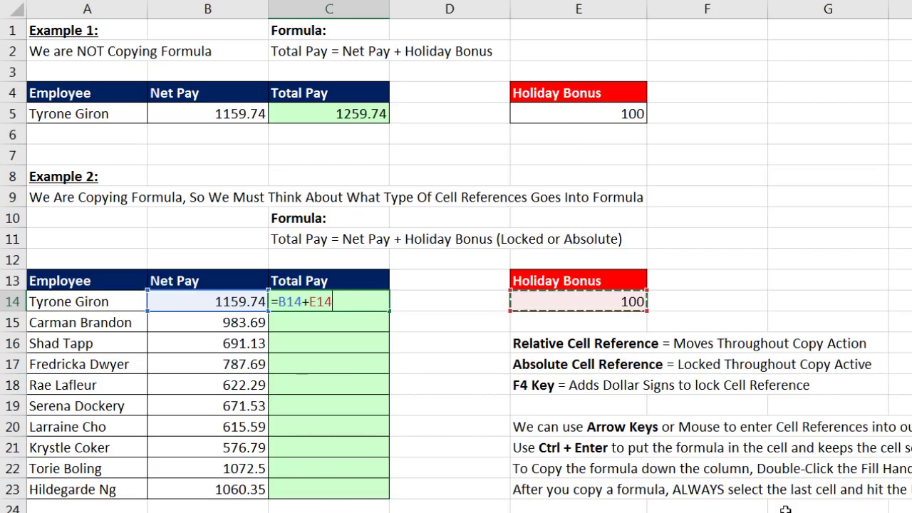
{"action": "key", "text": "ctrl+Return"}
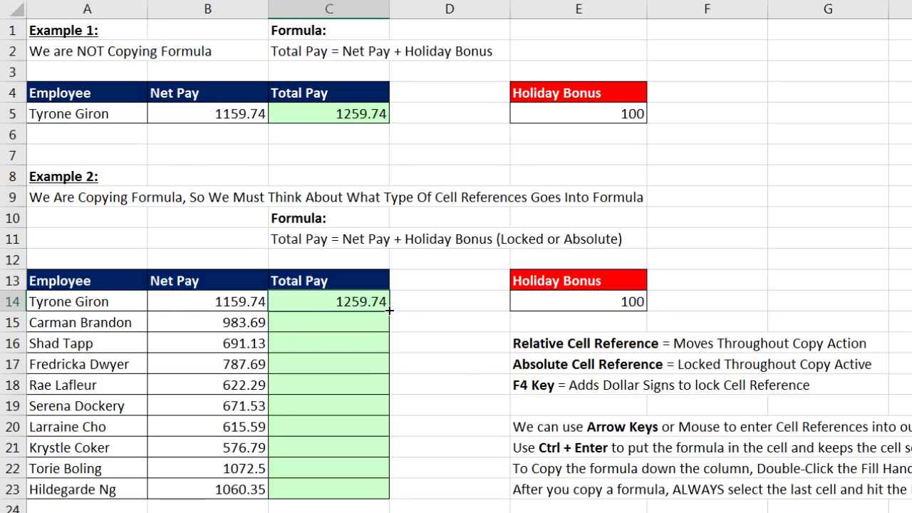
Step: Copy C14's formula down to C23 and inspect C23's =B23+E23, exposing the #VALUE! errors
{"action": "double_click", "coordinate": [389, 311]}
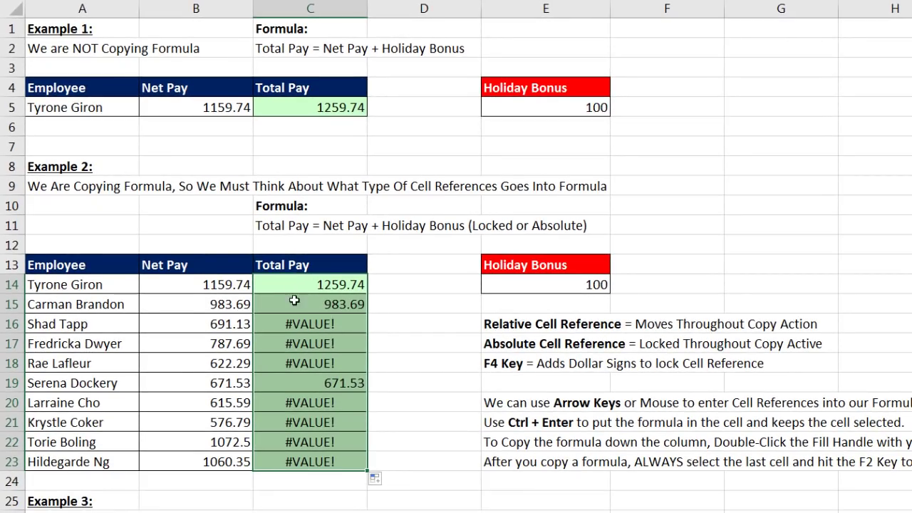
{"action": "left_click", "coordinate": [303, 461]}
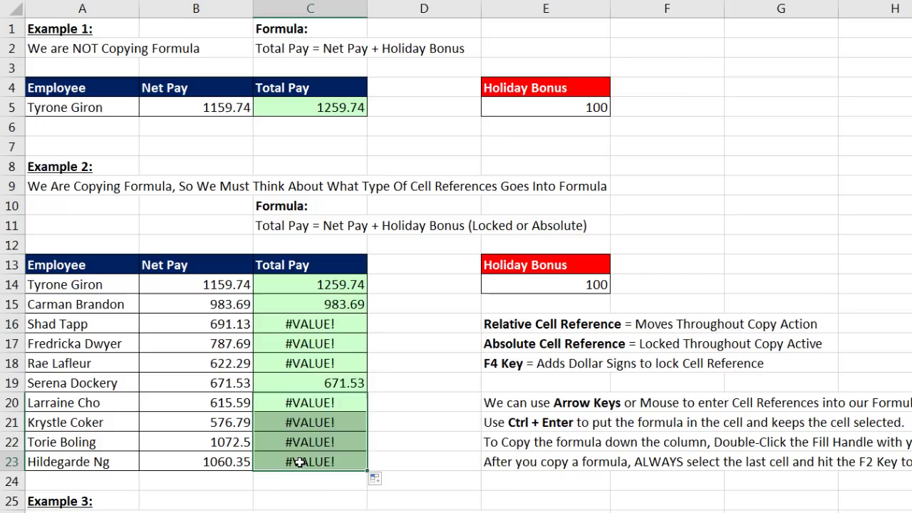
{"action": "key", "text": "F2"}
{"action": "key", "text": "F2"}
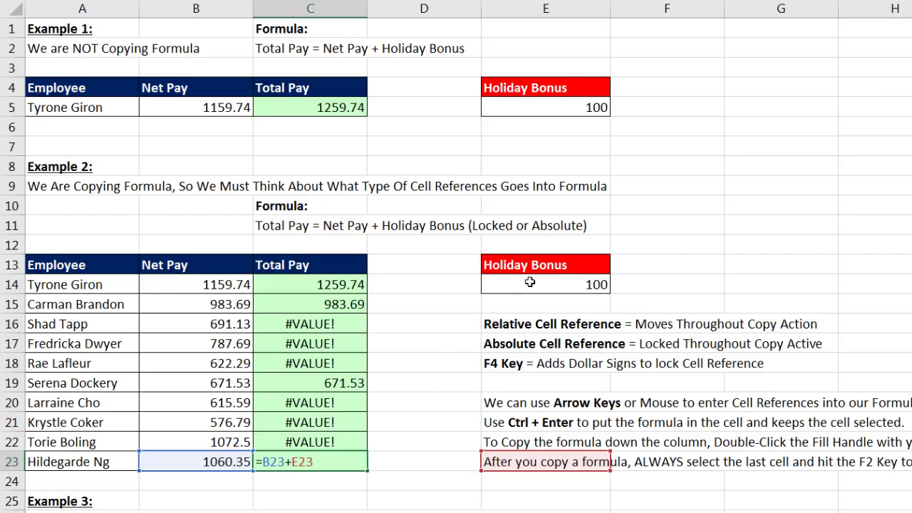
Step: Undo the copied and original Total Pay formulas, clearing C14:C23
{"action": "key", "text": "Return"}
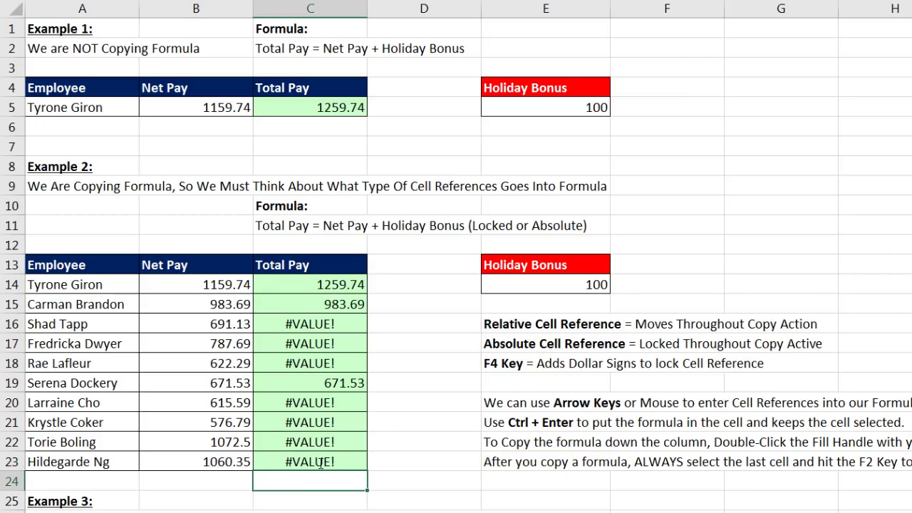
{"action": "key", "text": "ctrl+z"}
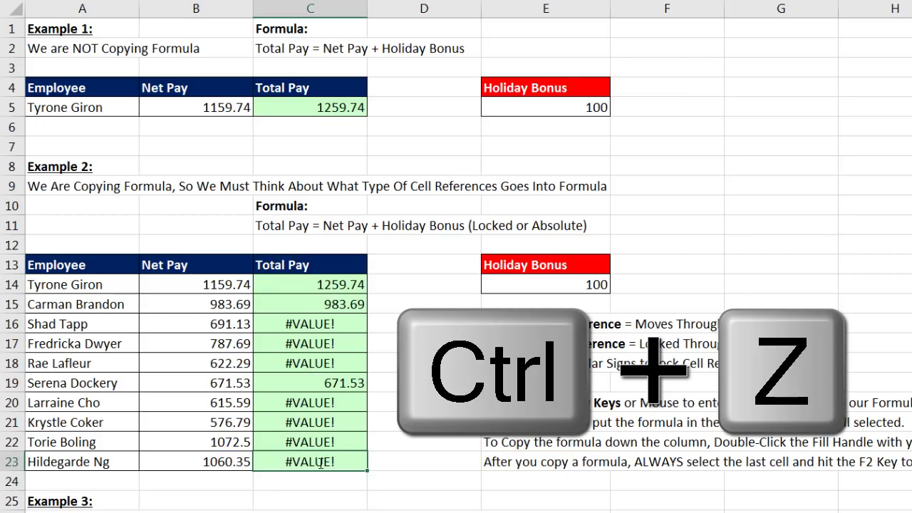
{"action": "key", "text": "ctrl+z"}
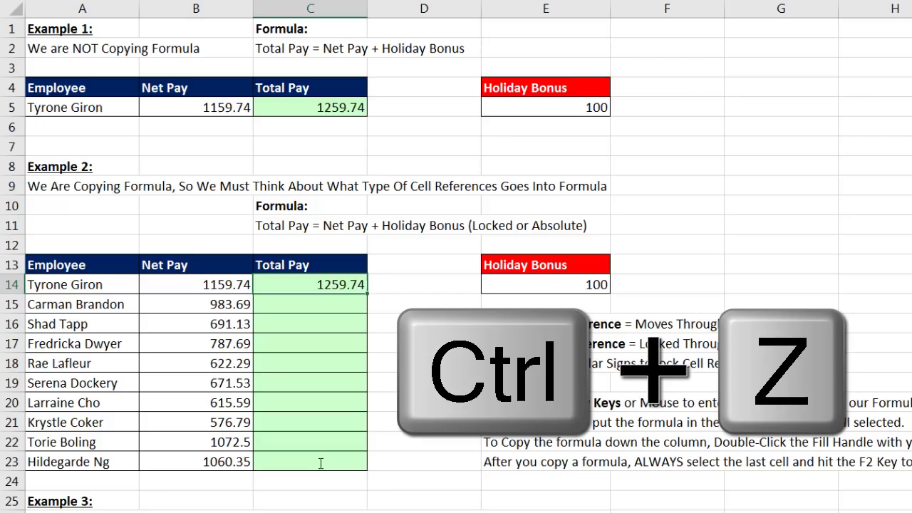
{"action": "key", "text": "ctrl+z"}
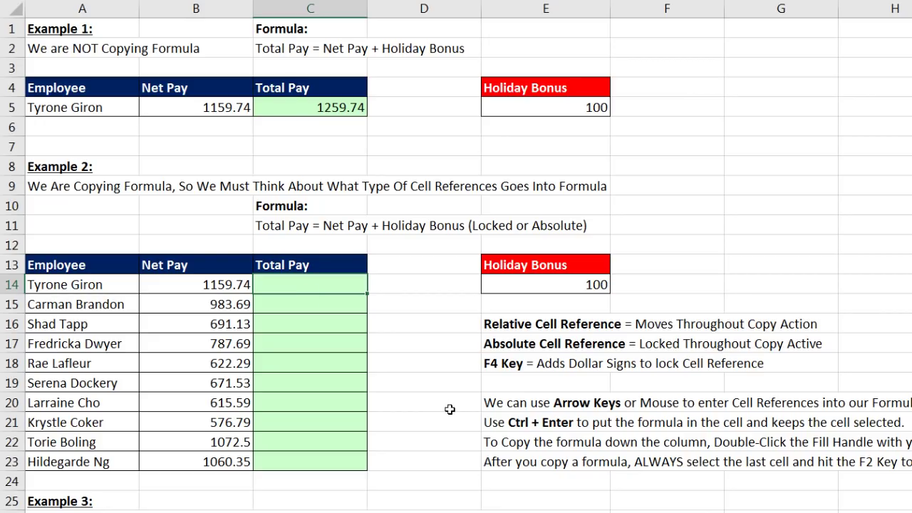
Step: Rewrite C14 as =B14+$E$14 with the Holiday Bonus reference locked
{"action": "type", "text": "="}
{"action": "key", "text": "Left"}
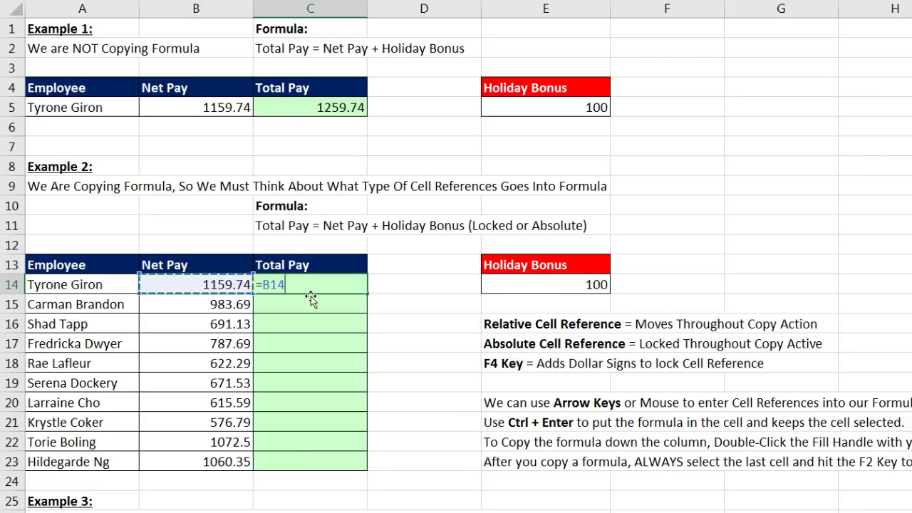
{"action": "type", "text": "+"}
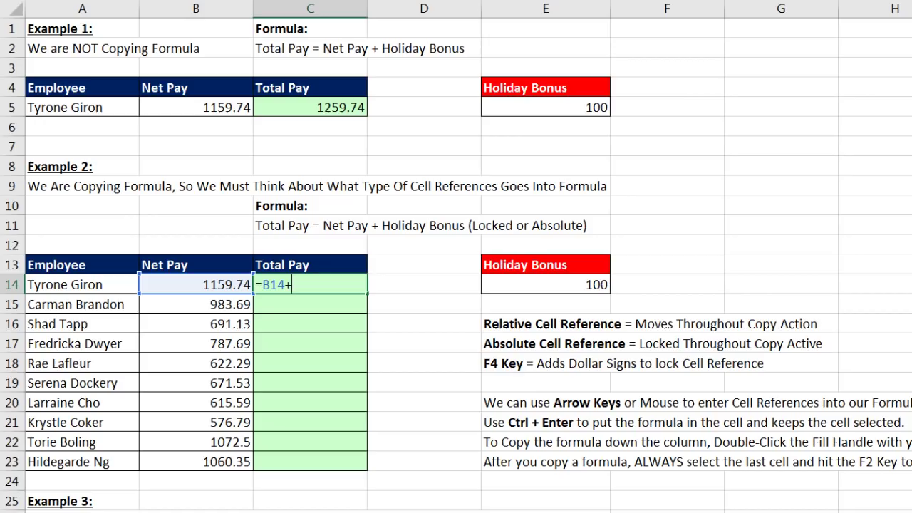
{"action": "key", "text": "Right"}
{"action": "key", "text": "Right"}
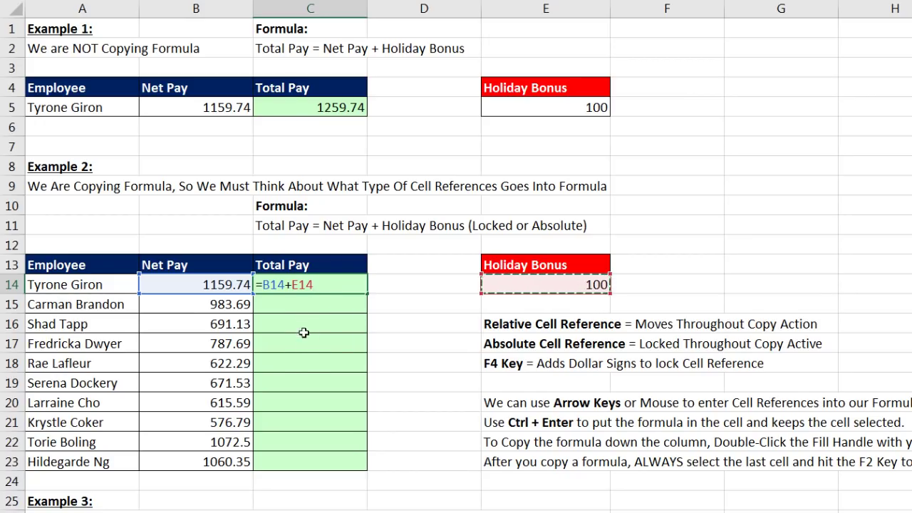
{"action": "key", "text": "F4"}
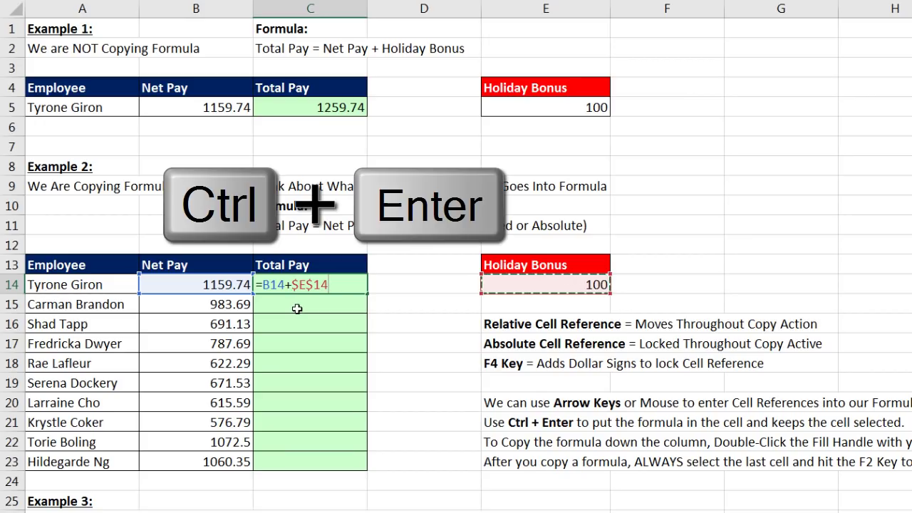
Step: Commit =B14+$E$14 in C14, copy it down to C23, and verify C23 reads =B23+$E$14
{"action": "key", "text": "ctrl+Return"}
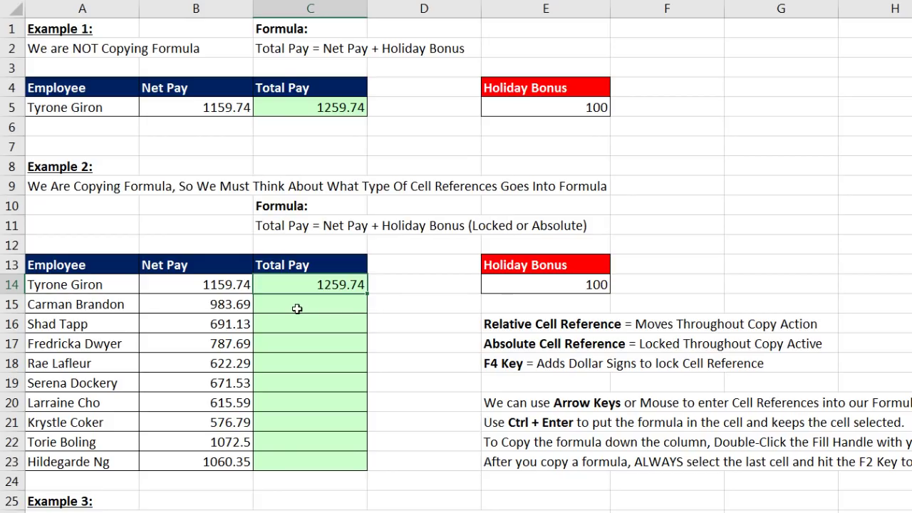
{"action": "double_click", "coordinate": [368, 296]}
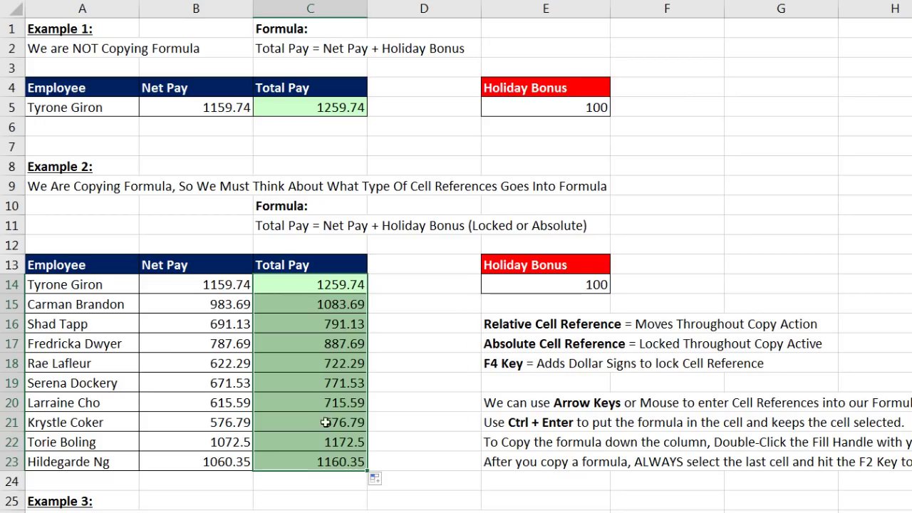
{"action": "left_click", "coordinate": [326, 460]}
{"action": "key", "text": "F2"}
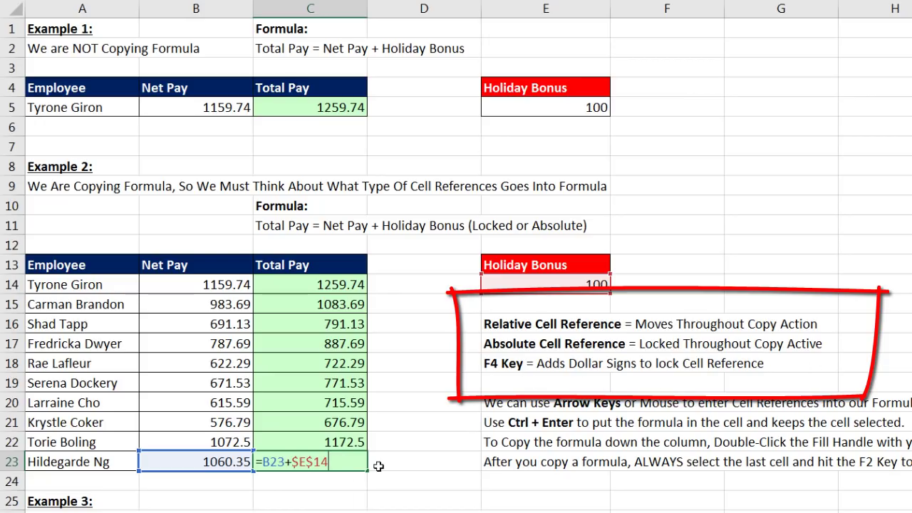
Step: Enter =B29+$B$32 in B30 for Example 3's first Total Pay
{"action": "key", "text": "Return"}
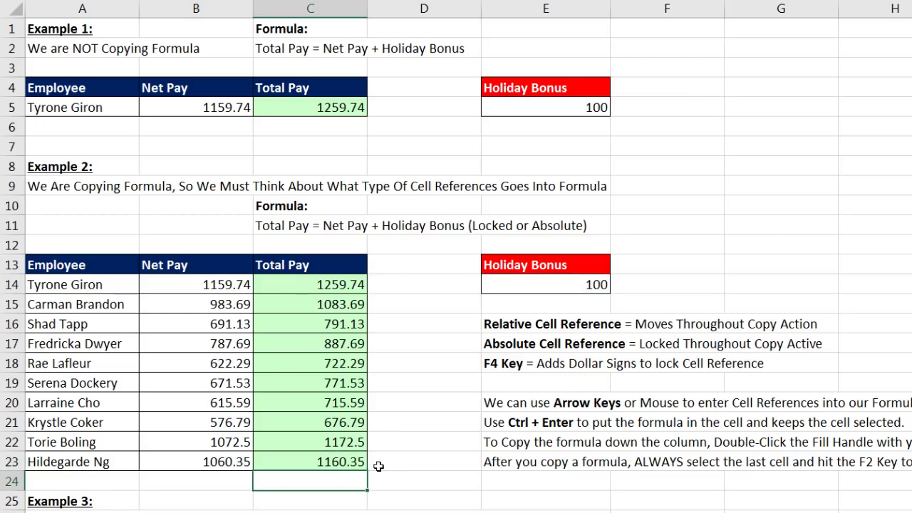
{"action": "scroll", "coordinate": [381, 467], "scroll_direction": "down", "scroll_amount": 5}
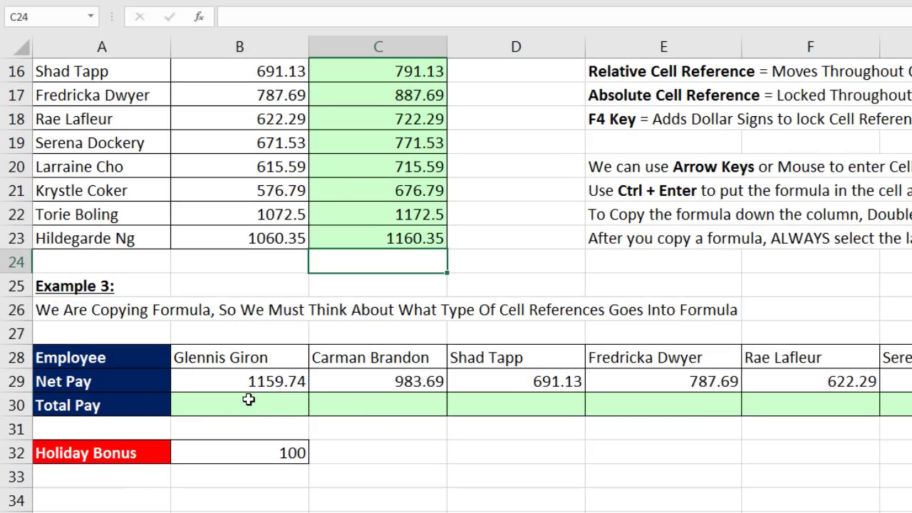
{"action": "left_click", "coordinate": [248, 400]}
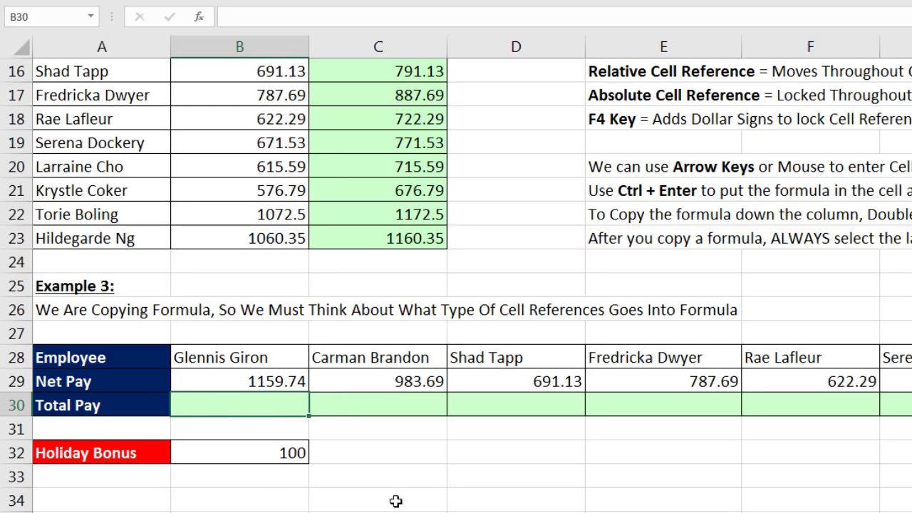
{"action": "type", "text": "="}
{"action": "key", "text": "Up"}
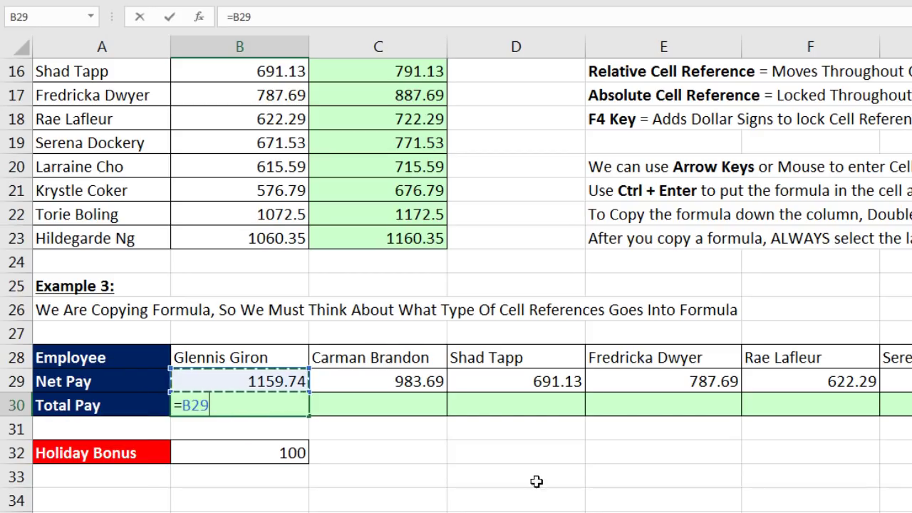
{"action": "type", "text": "+"}
{"action": "key", "text": "Down"}
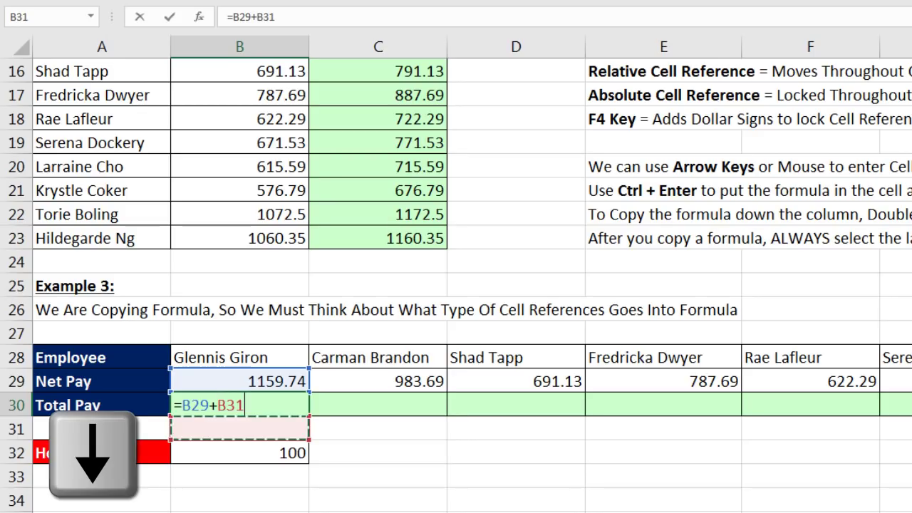
{"action": "key", "text": "Down"}
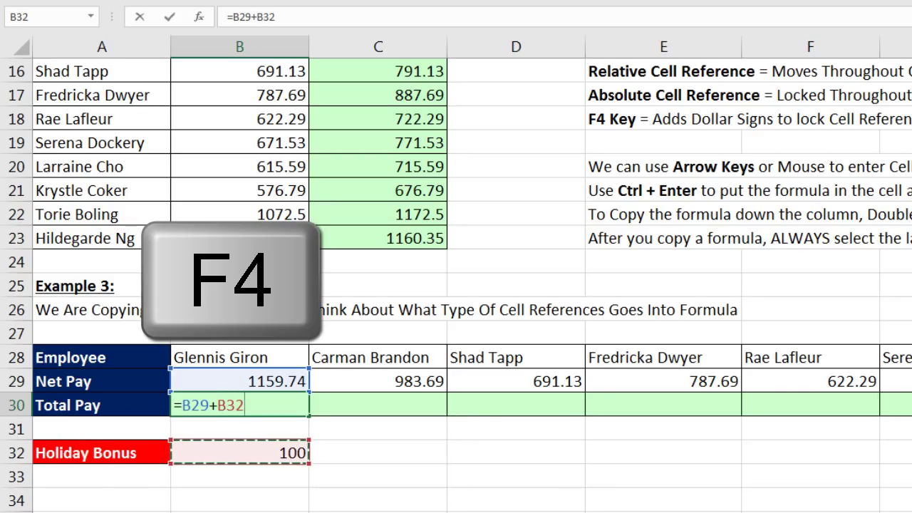
{"action": "key", "text": "F4"}
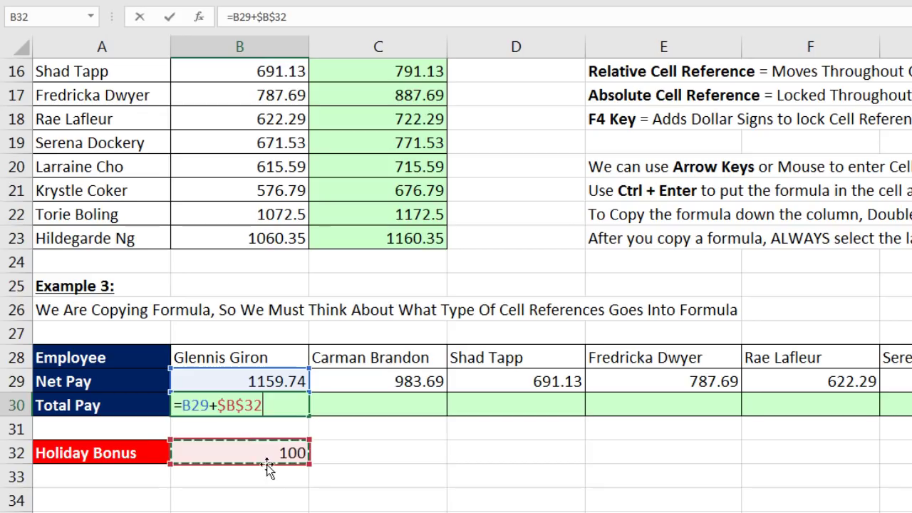
{"action": "key", "text": "ctrl+Return"}
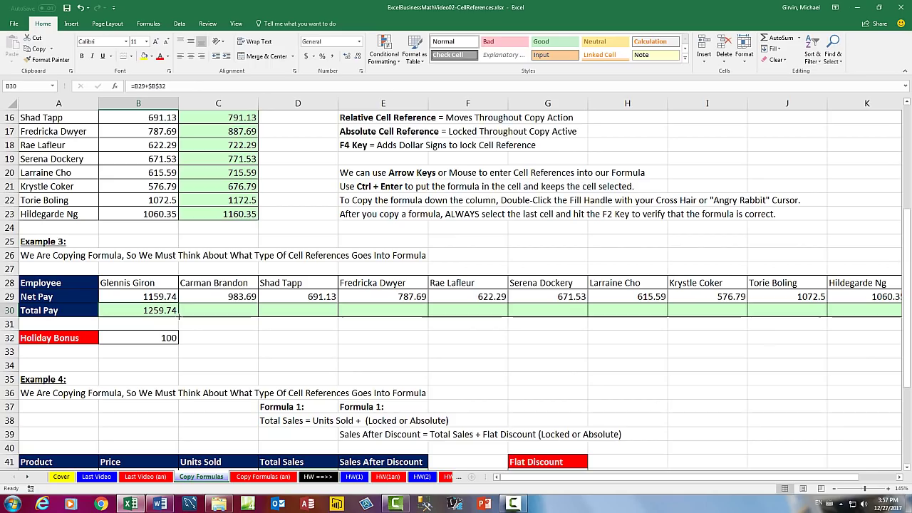
Step: Copy the formula across to K30 and verify K30's =K29+$B$32 gives 1160.35
{"action": "left_click_drag", "start_coordinate": [310, 416], "coordinate": [911, 440]}
{"action": "left_click_drag", "start_coordinate": [717, 330], "coordinate": [876, 325]}
{"action": "left_click", "coordinate": [873, 311]}
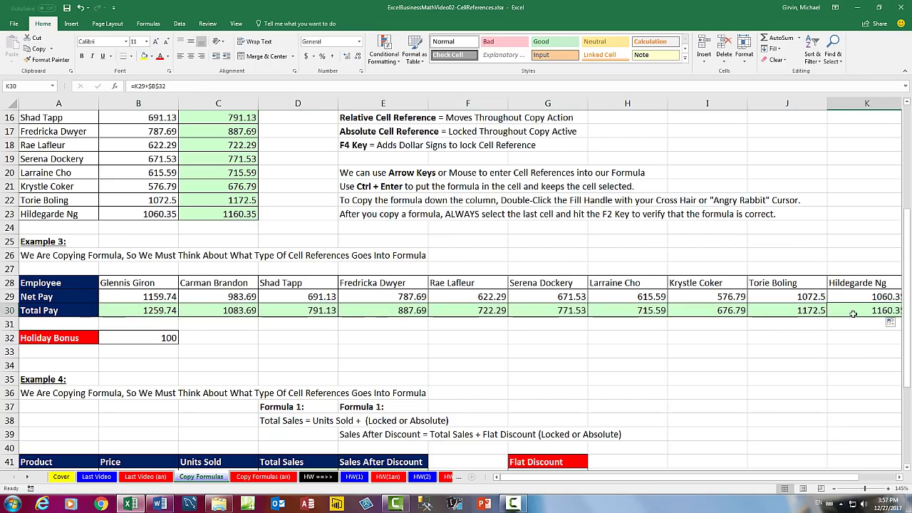
{"action": "key", "text": "F2"}
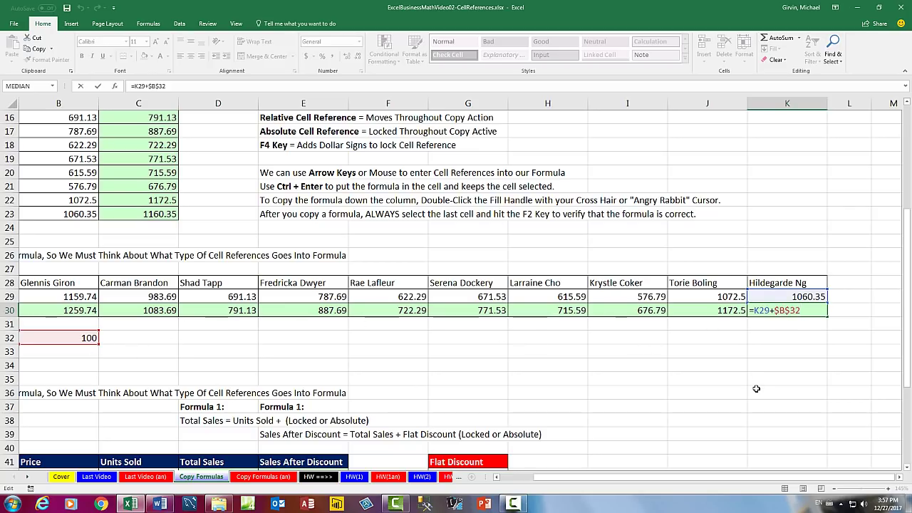
{"action": "key", "text": "Return"}
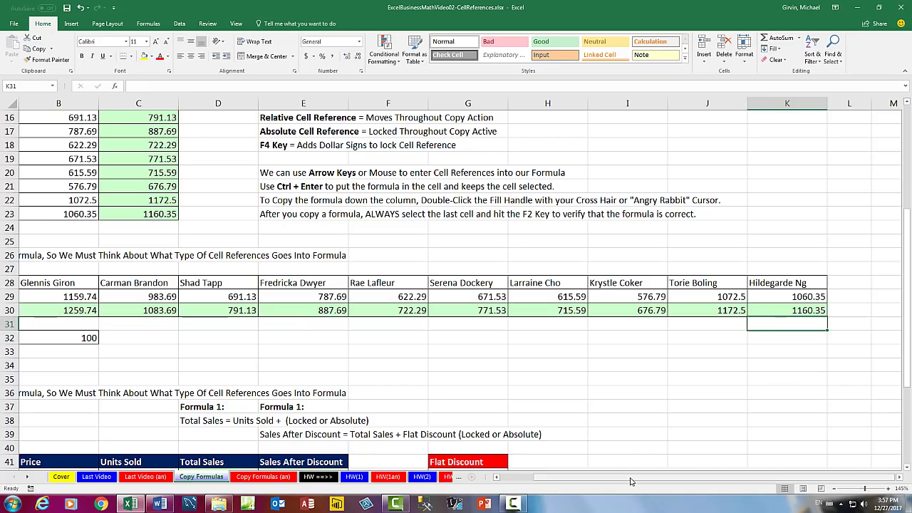
{"action": "left_click_drag", "start_coordinate": [630, 481], "coordinate": [497, 477]}
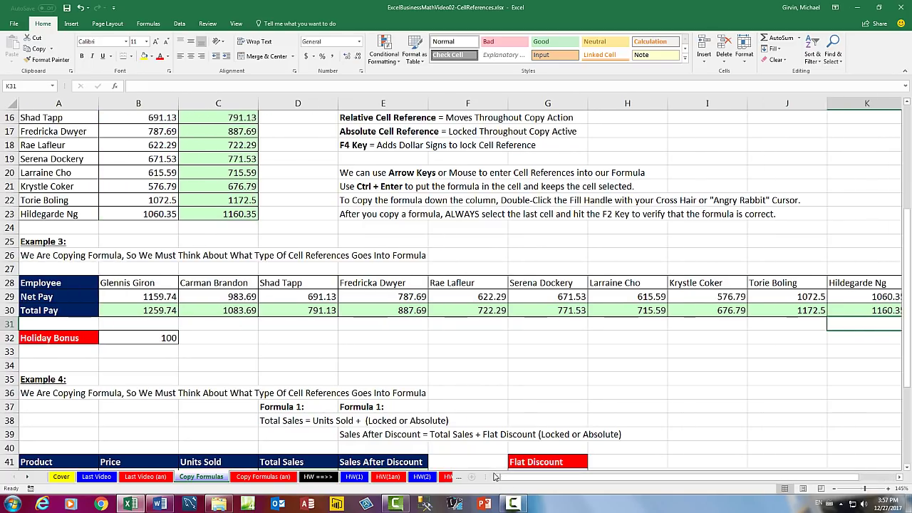
Step: Enter =B42*C42 in D42 for Example 4's first Total Sales
{"action": "scroll", "coordinate": [175, 372], "scroll_direction": "down", "scroll_amount": 2}
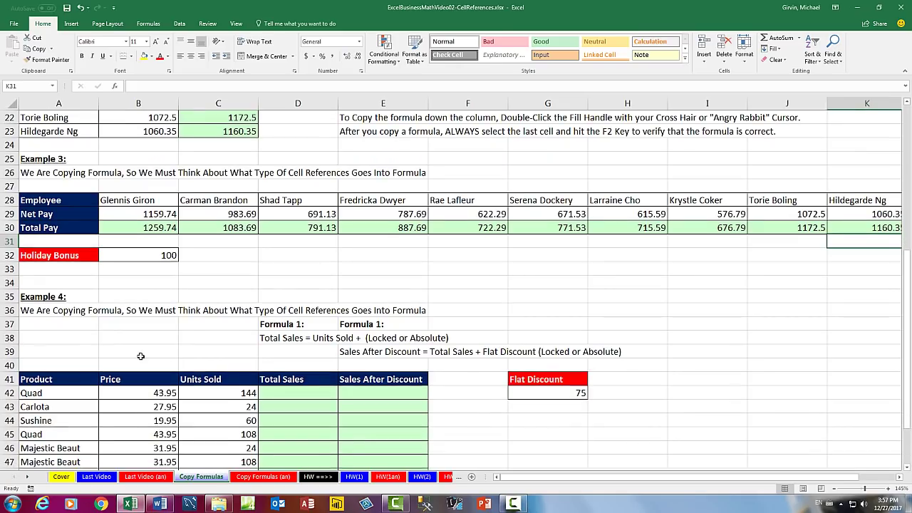
{"action": "scroll", "coordinate": [96, 343], "scroll_direction": "down", "scroll_amount": 4}
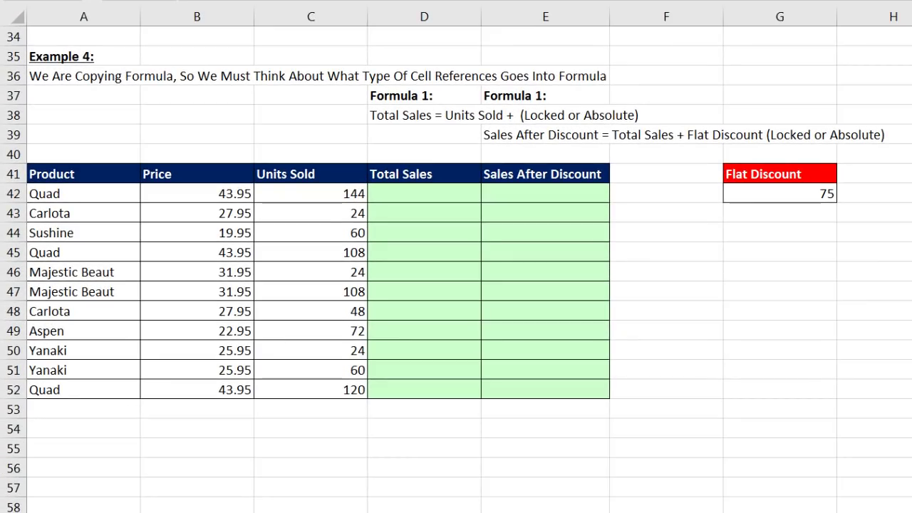
{"action": "scroll", "coordinate": [566, 335], "scroll_direction": "down", "scroll_amount": 1}
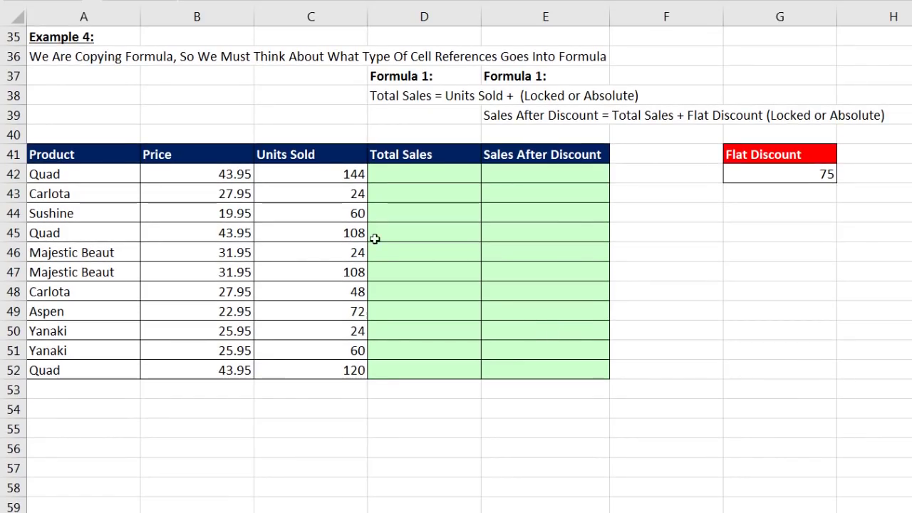
{"action": "left_click_drag", "start_coordinate": [393, 171], "coordinate": [428, 370]}
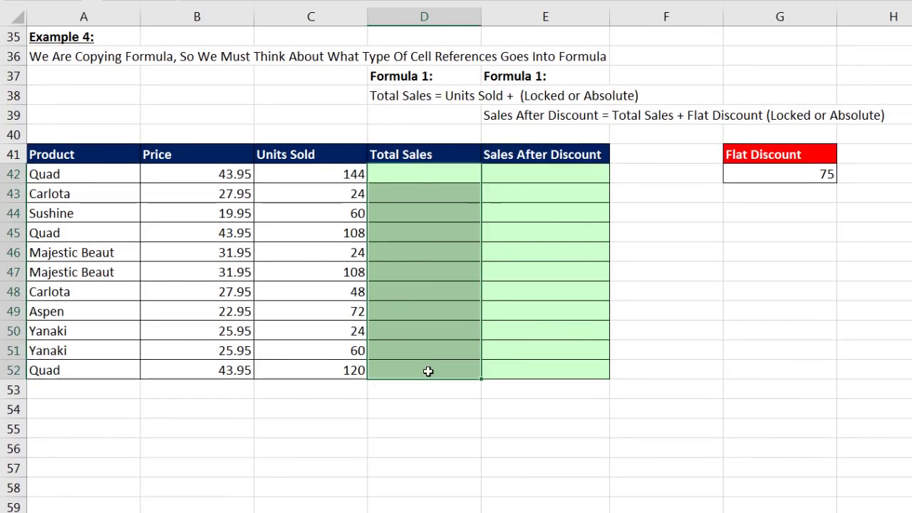
{"action": "left_click", "coordinate": [507, 171]}
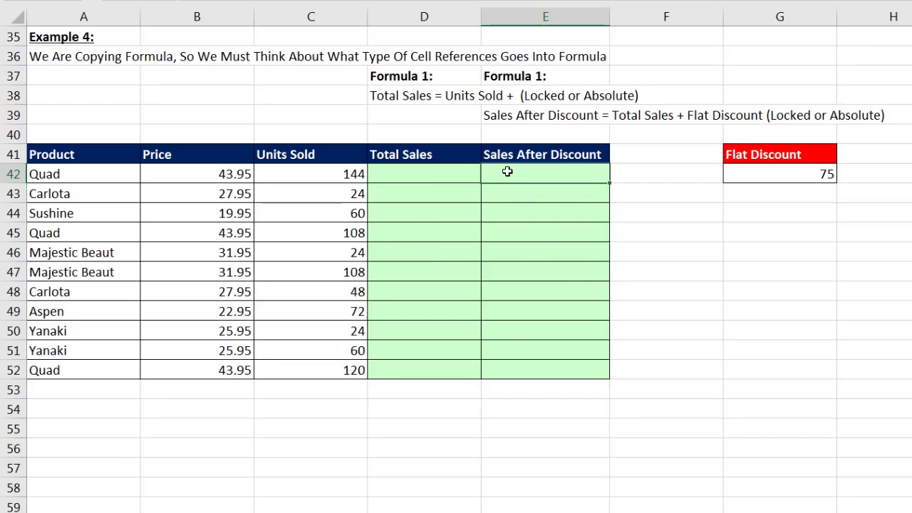
{"action": "left_click", "coordinate": [382, 179]}
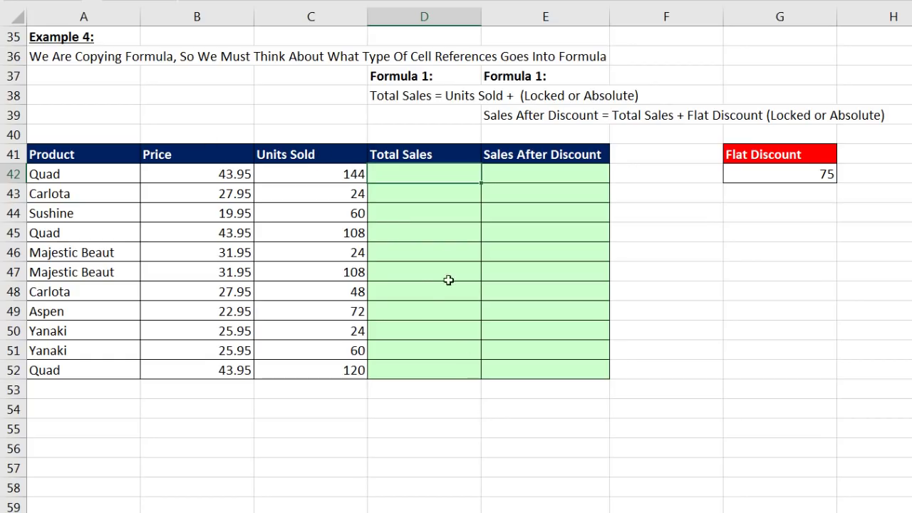
{"action": "type", "text": "="}
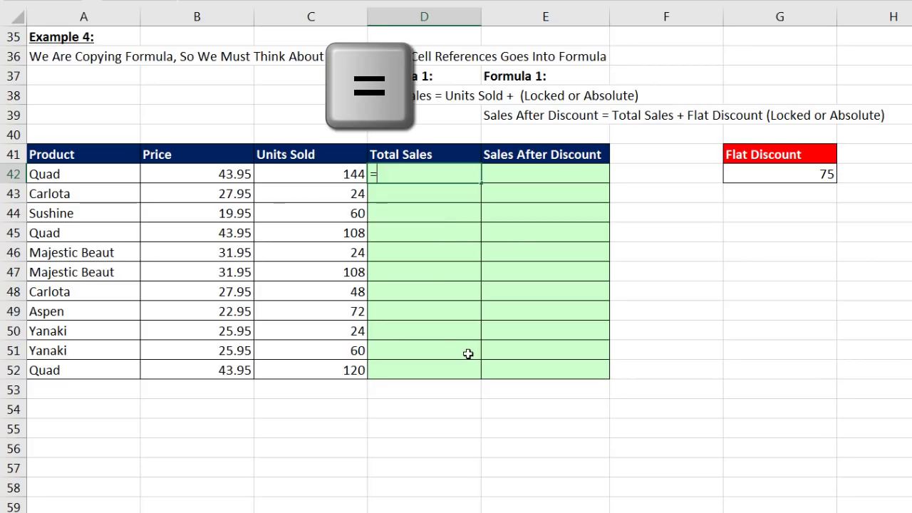
{"action": "key", "text": "Left"}
{"action": "key", "text": "Left"}
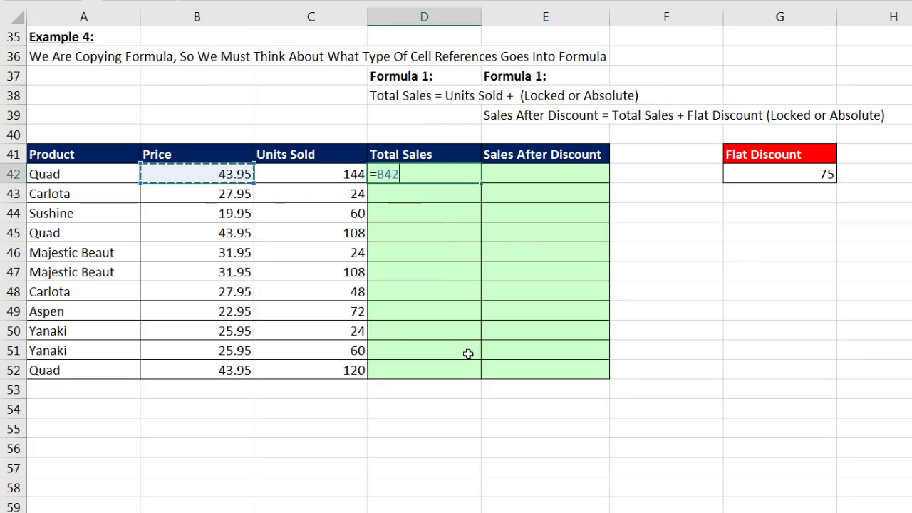
{"action": "type", "text": "*"}
{"action": "key", "text": "Left"}
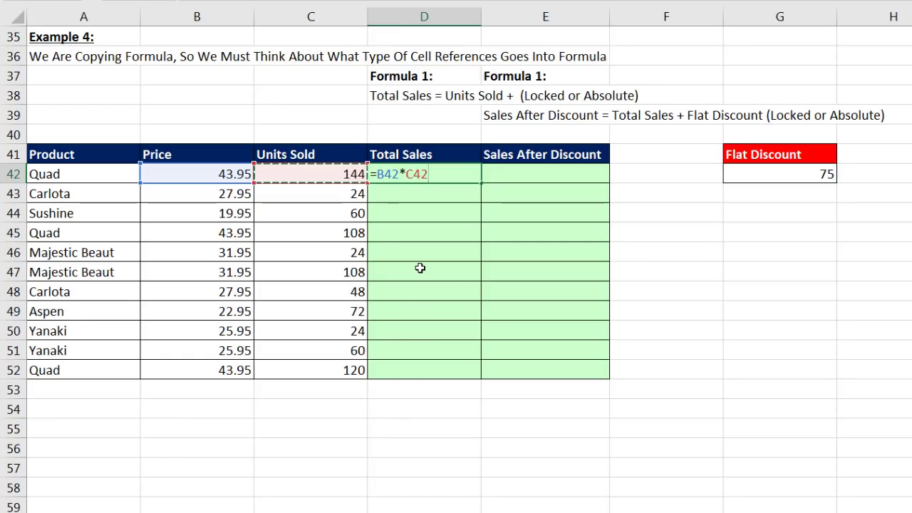
{"action": "key", "text": "ctrl+Return"}
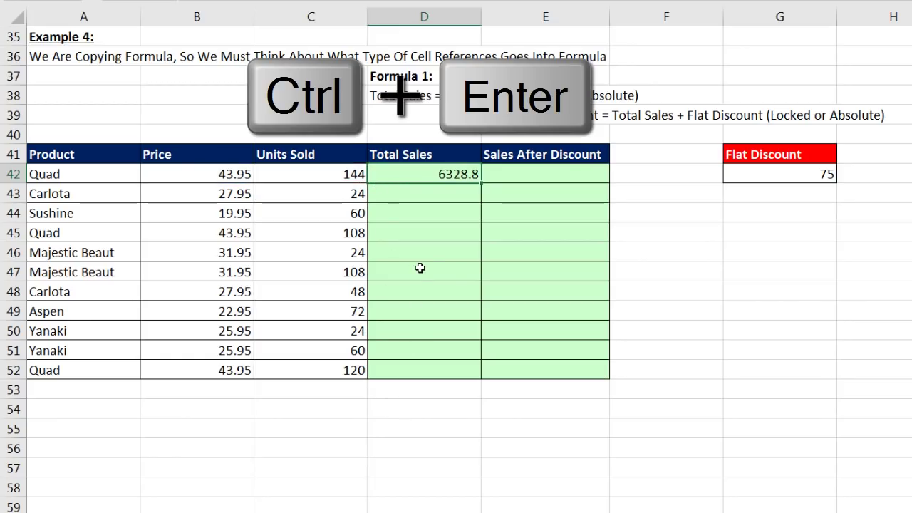
Step: Copy the formula down to D52 and verify D52's =B52*C52 gives 5274
{"action": "double_click", "coordinate": [481, 183]}
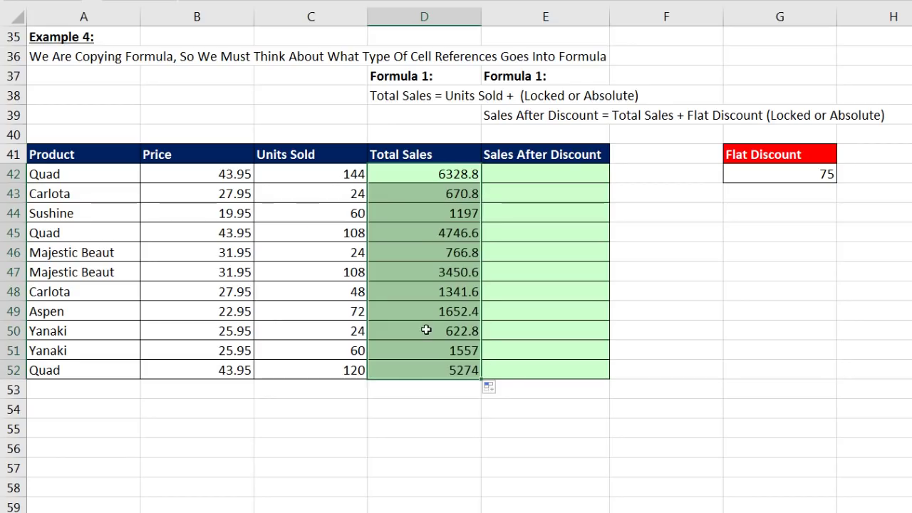
{"action": "left_click", "coordinate": [432, 368]}
{"action": "key", "text": "F2"}
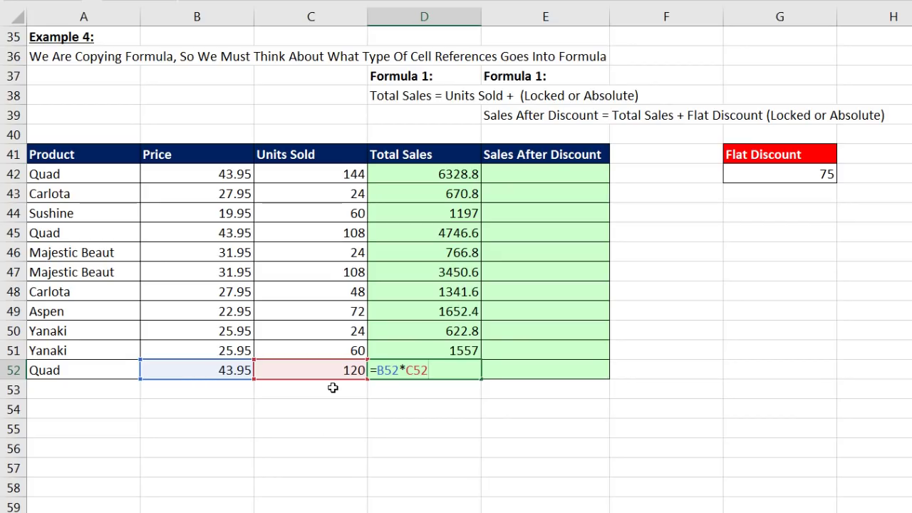
{"action": "key", "text": "Return"}
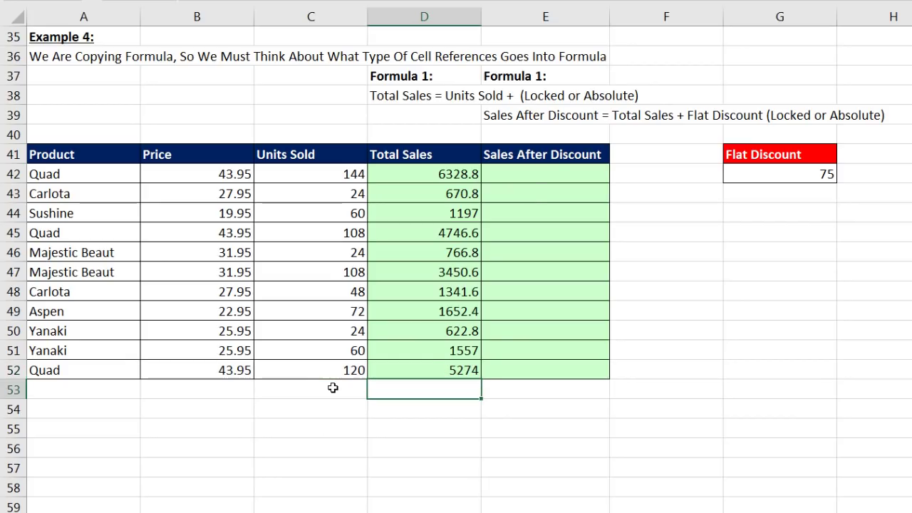
Step: Enter =D42-$G$42 in E42, subtracting the locked Flat Discount from Total Sales
{"action": "left_click", "coordinate": [529, 179]}
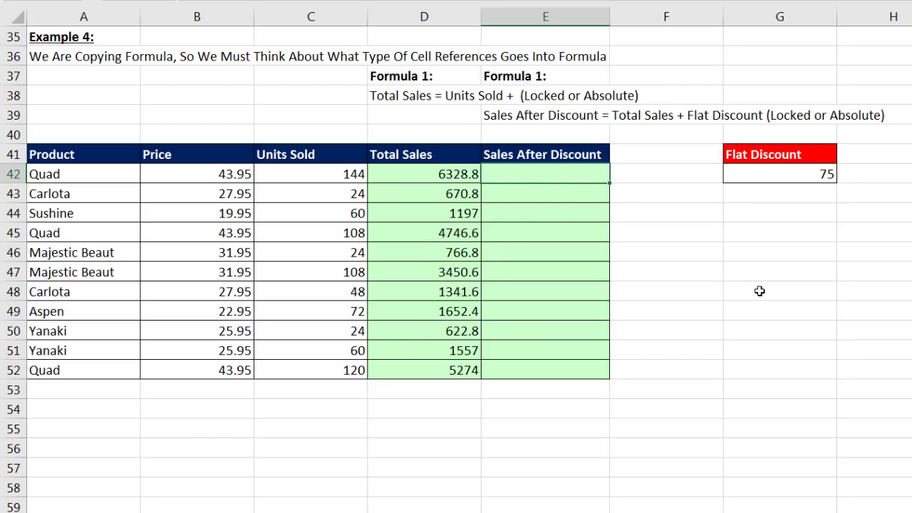
{"action": "type", "text": "="}
{"action": "key", "text": "Left"}
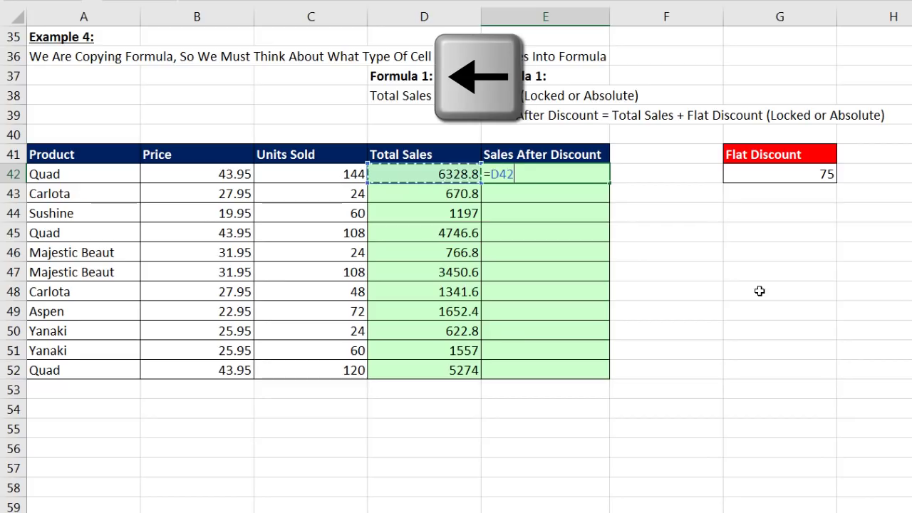
{"action": "type", "text": "-"}
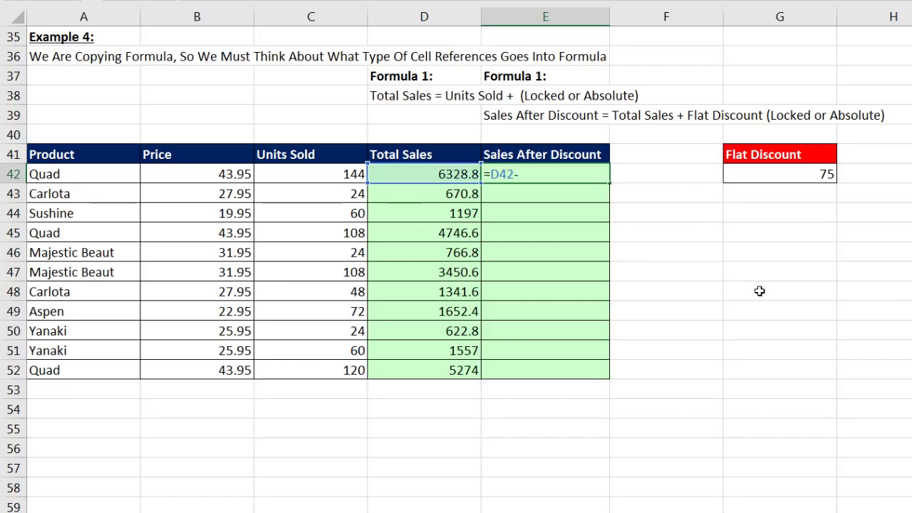
{"action": "key", "text": "Right"}
{"action": "key", "text": "Right"}
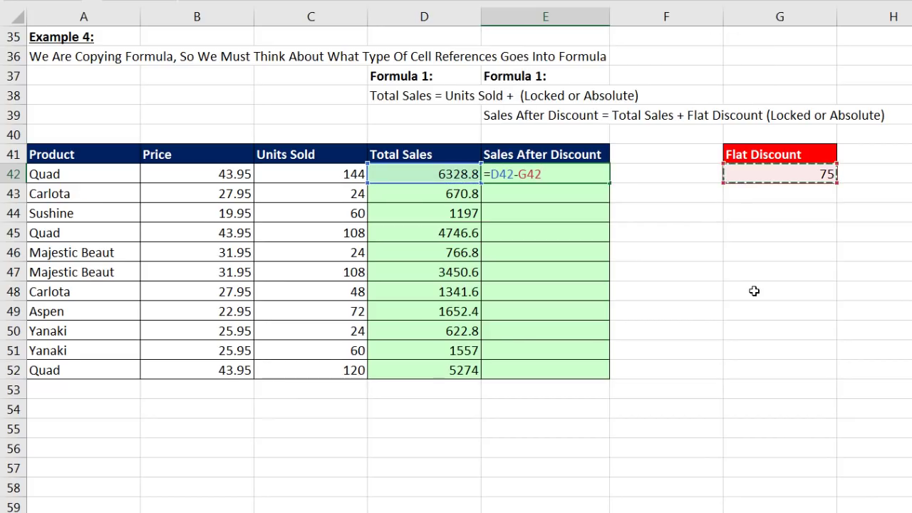
{"action": "key", "text": "F4"}
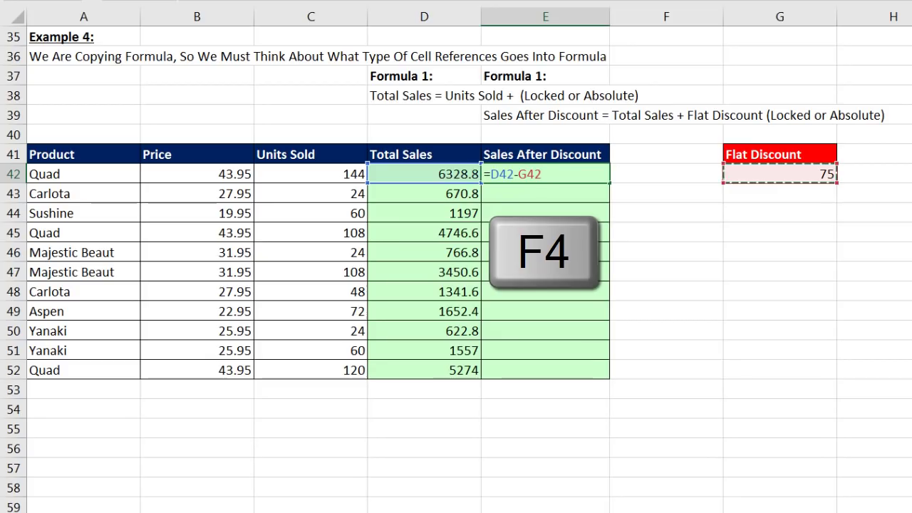
{"action": "key", "text": "F4"}
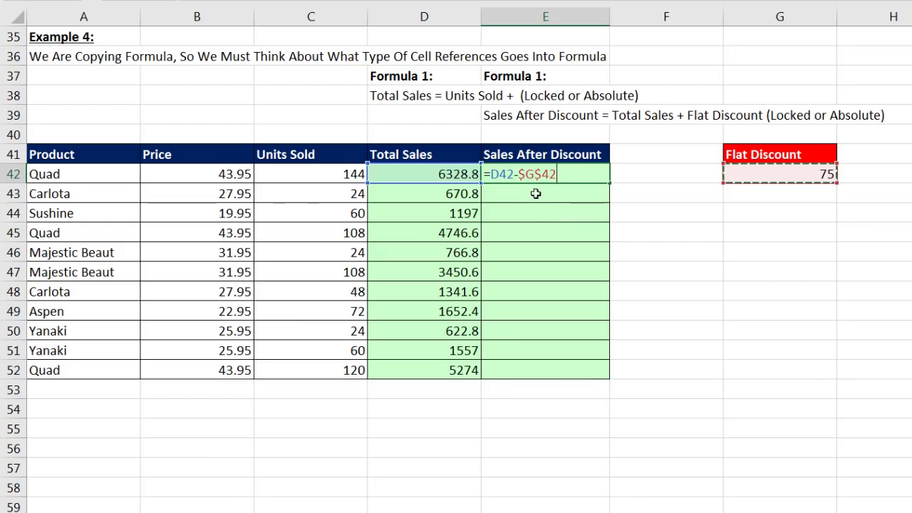
{"action": "key", "text": "ctrl+Return"}
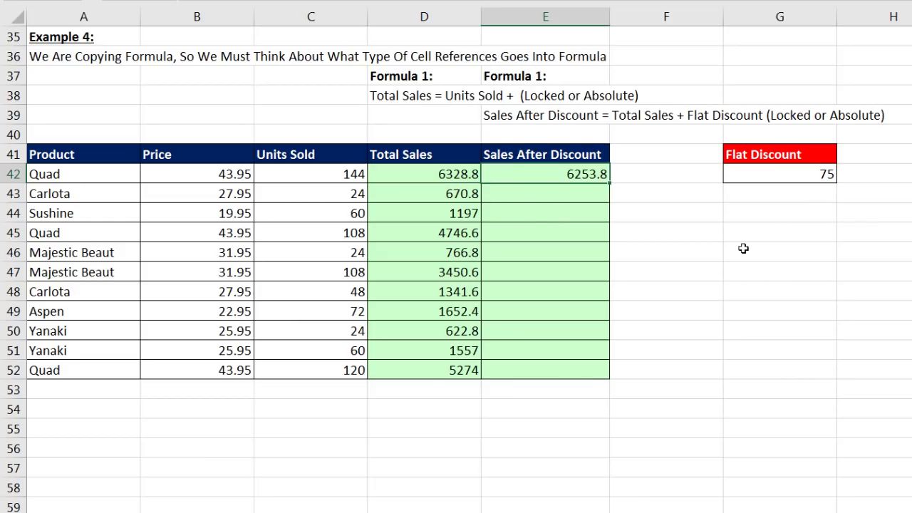
Step: Copy the discount formula down to E52 and verify E52's =D52-$G$42 gives 5199
{"action": "double_click", "coordinate": [608, 183]}
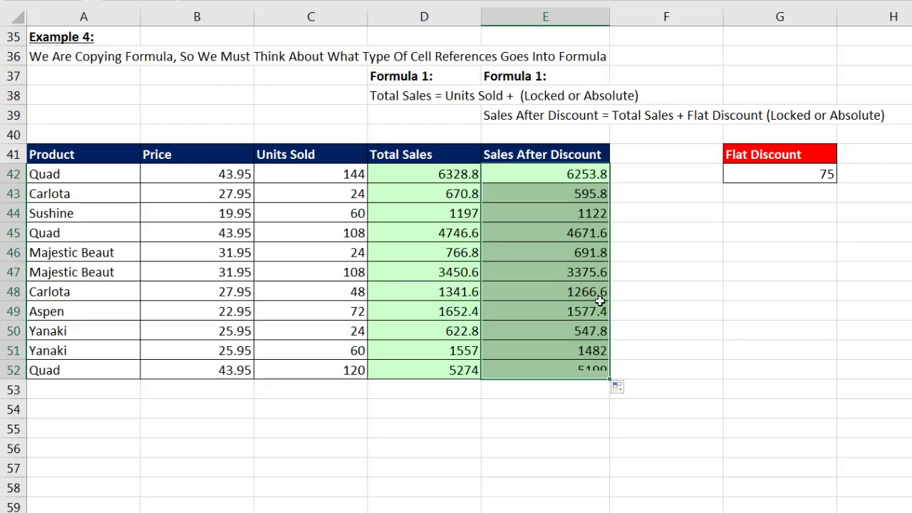
{"action": "left_click_drag", "start_coordinate": [562, 291], "coordinate": [586, 369]}
{"action": "left_click", "coordinate": [586, 369]}
{"action": "key", "text": "F2"}
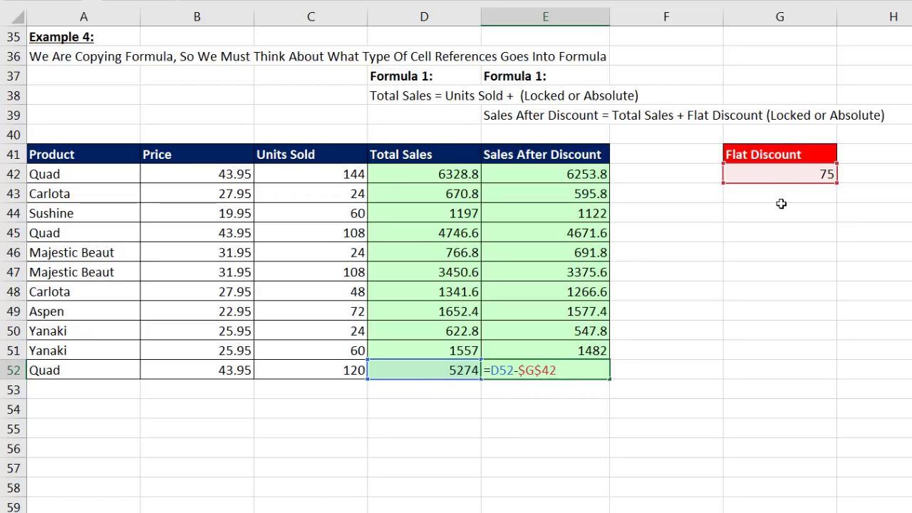
{"action": "key", "text": "Return"}
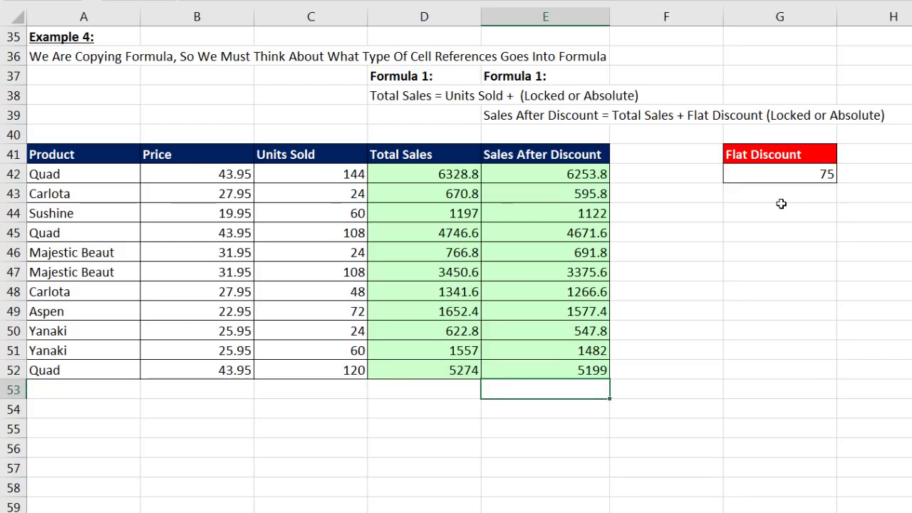
{"action": "left_click", "coordinate": [572, 175]}
{"action": "key", "text": "F2"}
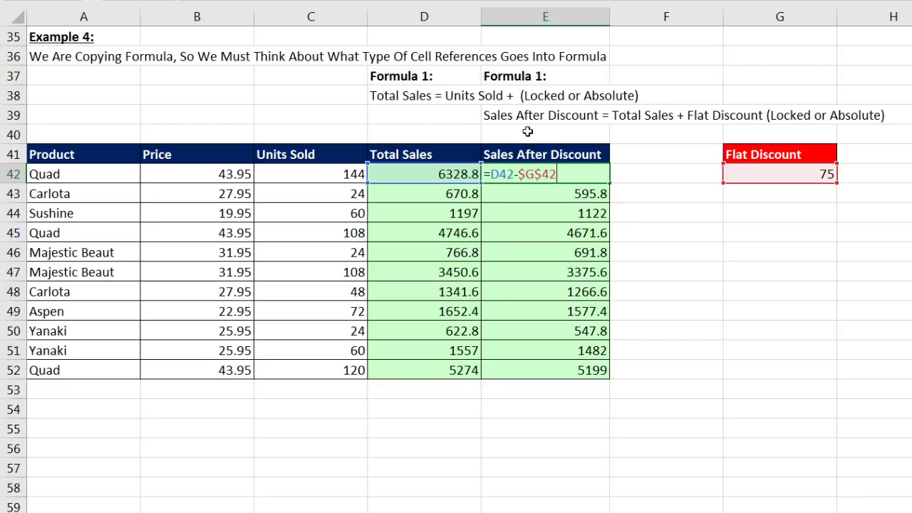
{"action": "key", "text": "Return"}
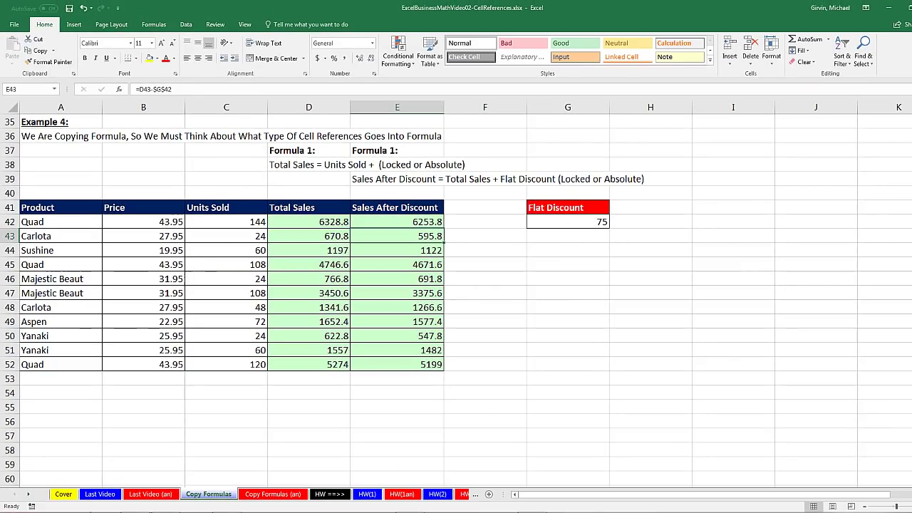
Step: Open the HW(1) sheet's Taxable Income exercise, then scroll the sheet tabs back to the first tabs
{"action": "left_click", "coordinate": [27, 494]}
{"action": "left_click", "coordinate": [28, 494]}
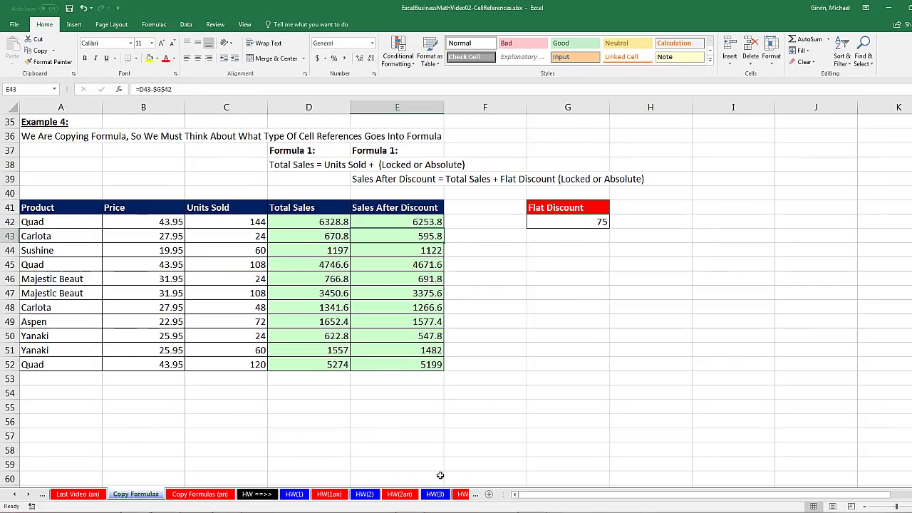
{"action": "left_click", "coordinate": [295, 495]}
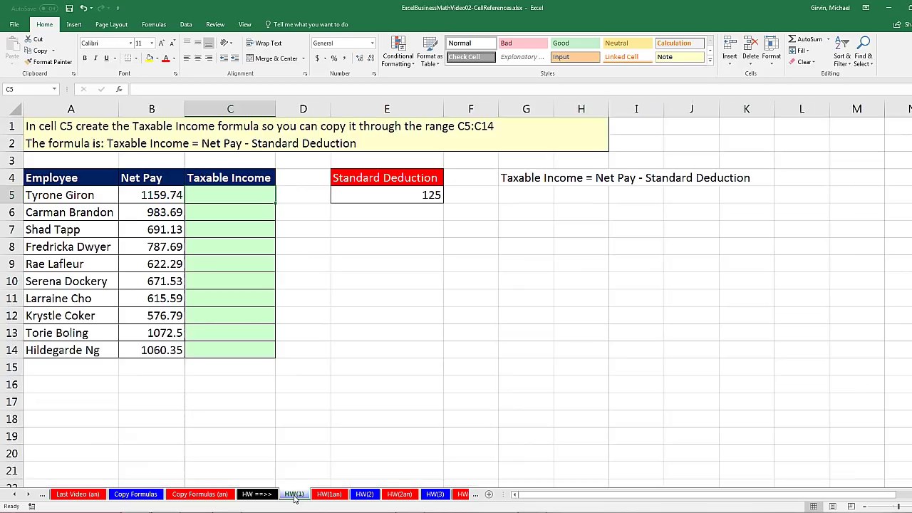
{"action": "left_click", "coordinate": [15, 495]}
{"action": "left_click", "coordinate": [15, 495]}
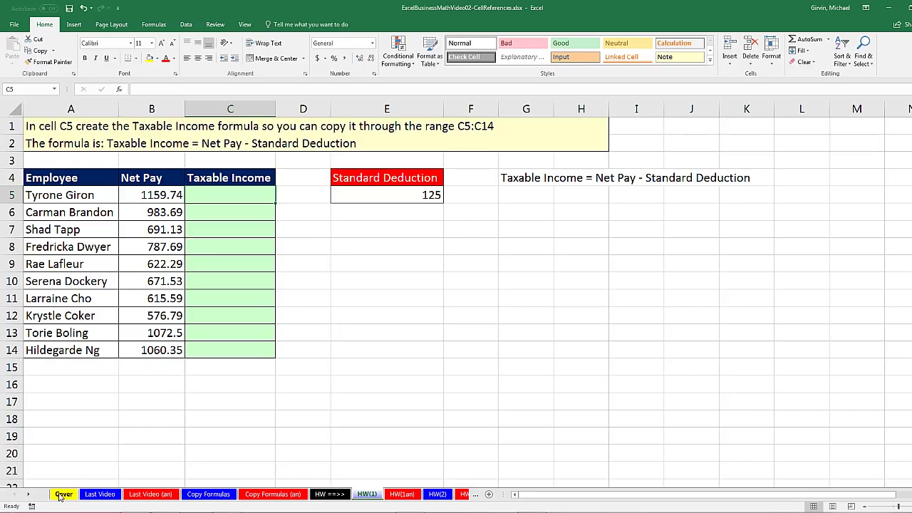